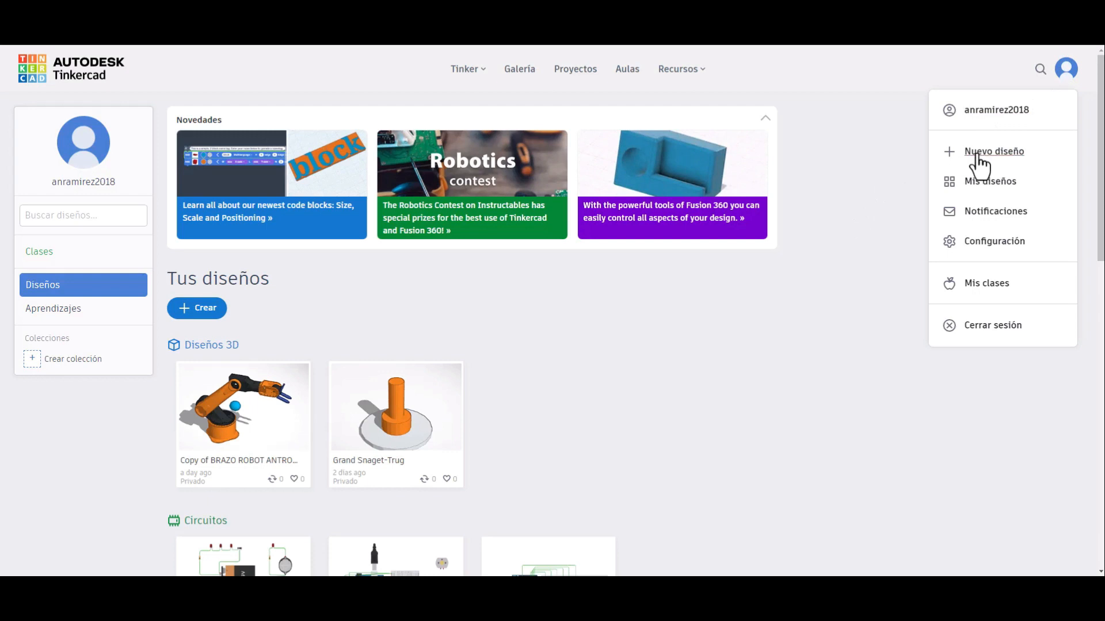
Step: Create a new circuit design, find the component "bombilla" and place one light bulb on the empty workplane
{"action": "mouse_move", "coordinate": [983, 151]}
{"action": "left_click", "coordinate": [860, 198]}
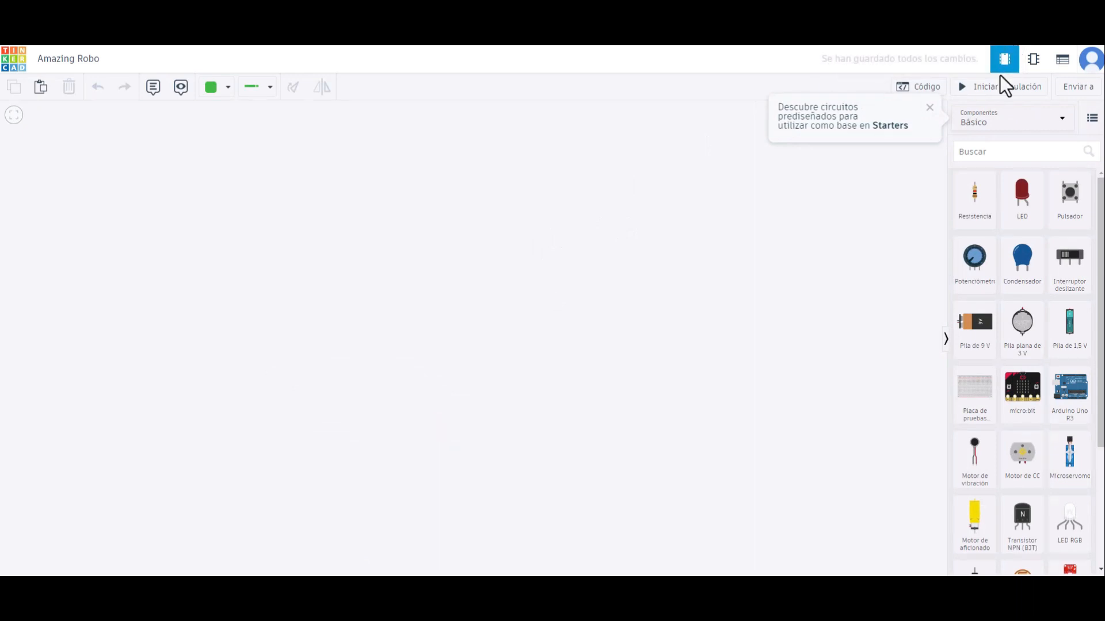
{"action": "left_click", "coordinate": [965, 153]}
{"action": "type", "text": "bombilla"}
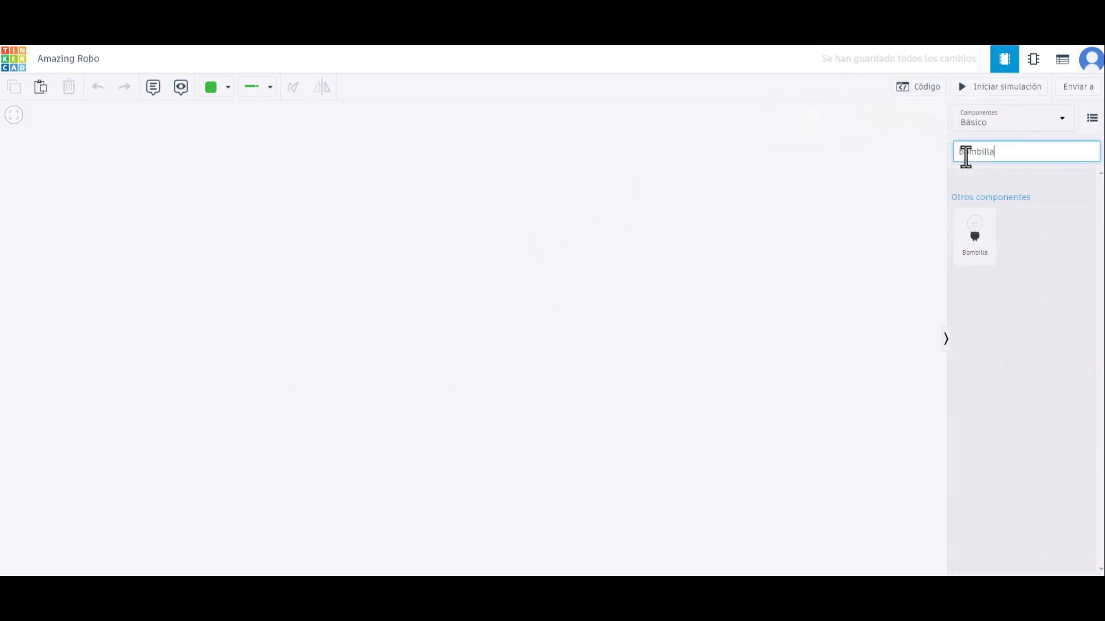
{"action": "left_click_drag", "start_coordinate": [974, 247], "coordinate": [329, 294]}
Step: Find "pila" in the component library and place a 9 V battery below and beside the bulb
{"action": "left_click", "coordinate": [983, 152]}
{"action": "double_click", "coordinate": [984, 152]}
{"action": "type", "text": "pila"}
{"action": "left_click_drag", "start_coordinate": [976, 203], "coordinate": [405, 346]}
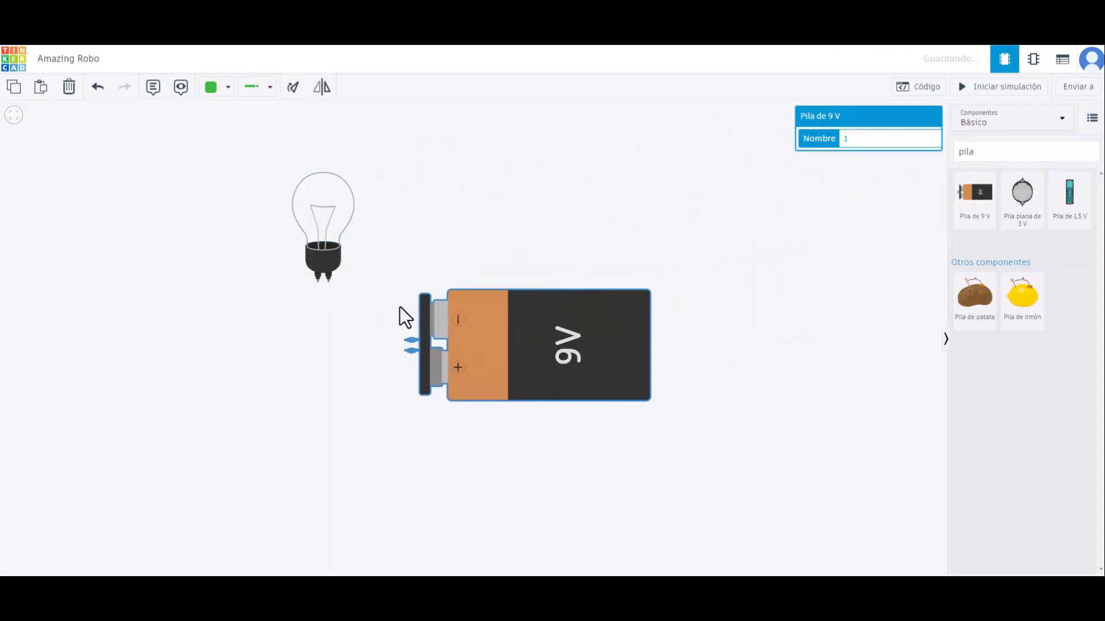
Step: Rearrange the parts so the bulb sits above and to the right of the 9 V battery
{"action": "left_click_drag", "start_coordinate": [327, 216], "coordinate": [259, 217]}
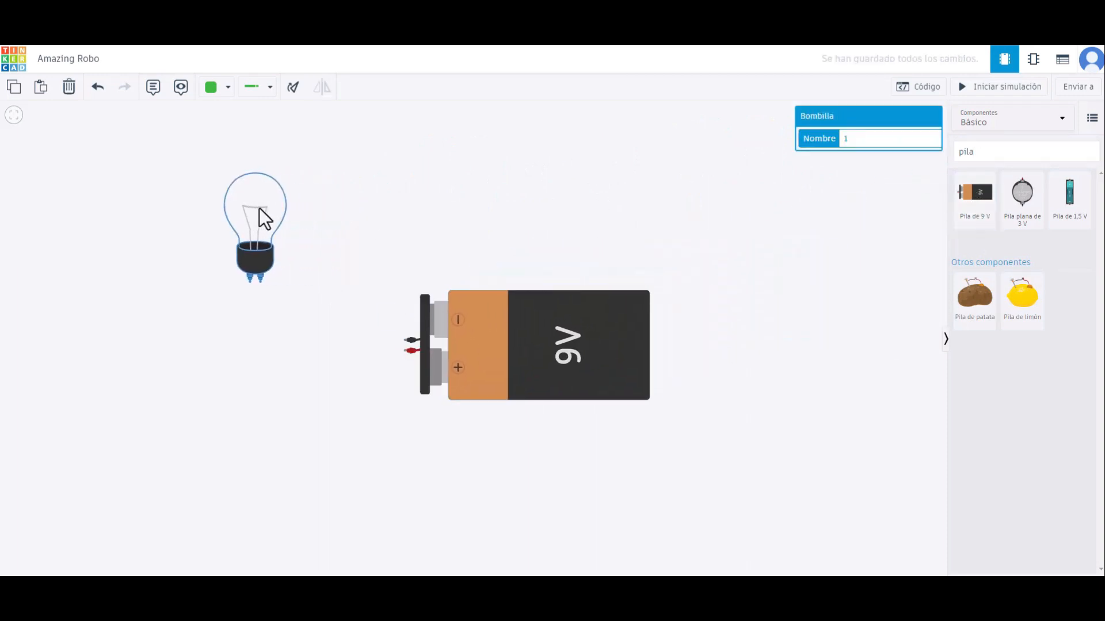
{"action": "left_click", "coordinate": [529, 331]}
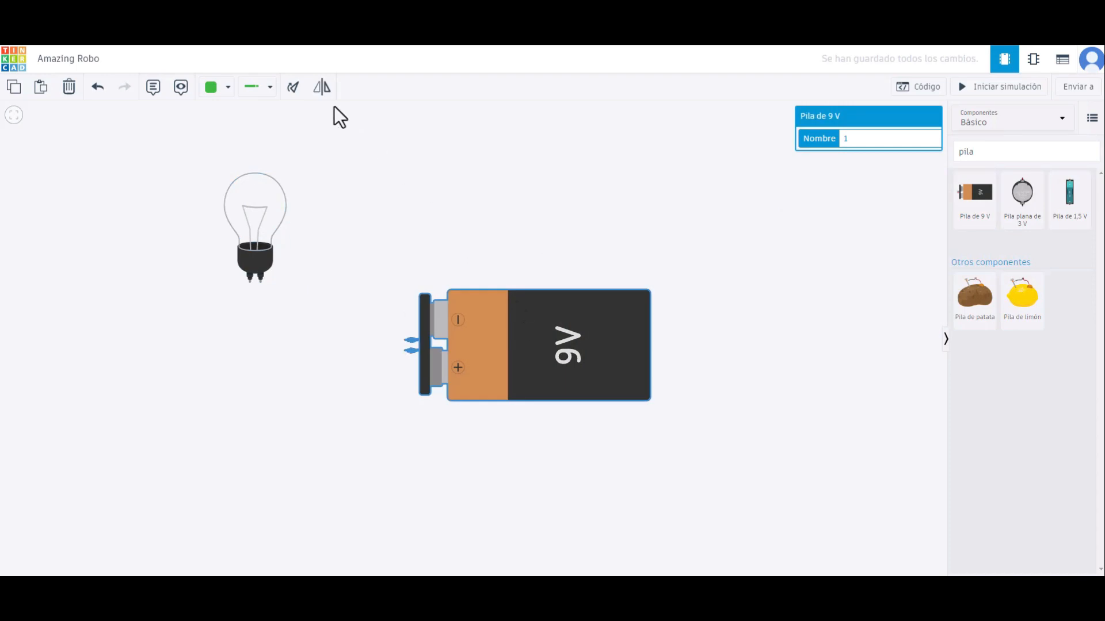
{"action": "left_click_drag", "start_coordinate": [258, 197], "coordinate": [557, 171]}
{"action": "left_click_drag", "start_coordinate": [545, 322], "coordinate": [372, 348]}
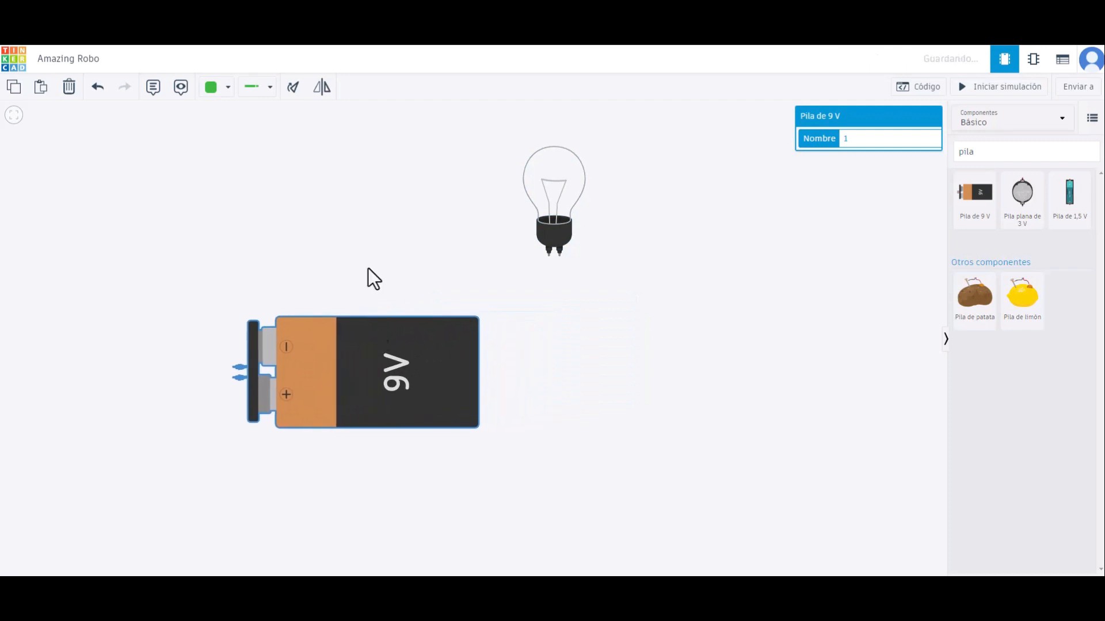
Step: Rotate the 9 V battery 180° so its terminals point toward the bulb's side, and reposition both parts closer together
{"action": "left_click", "coordinate": [296, 90]}
{"action": "left_click", "coordinate": [296, 90]}
{"action": "left_click", "coordinate": [295, 91]}
{"action": "left_click", "coordinate": [295, 90]}
{"action": "left_click", "coordinate": [295, 90]}
{"action": "left_click", "coordinate": [295, 90]}
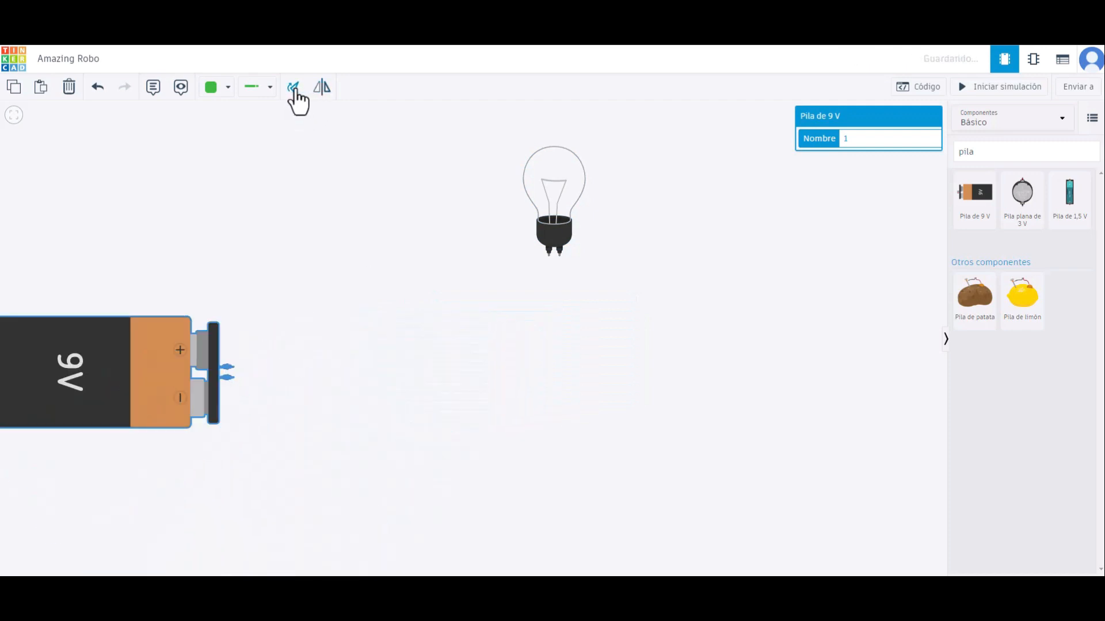
{"action": "left_click_drag", "start_coordinate": [140, 357], "coordinate": [297, 334]}
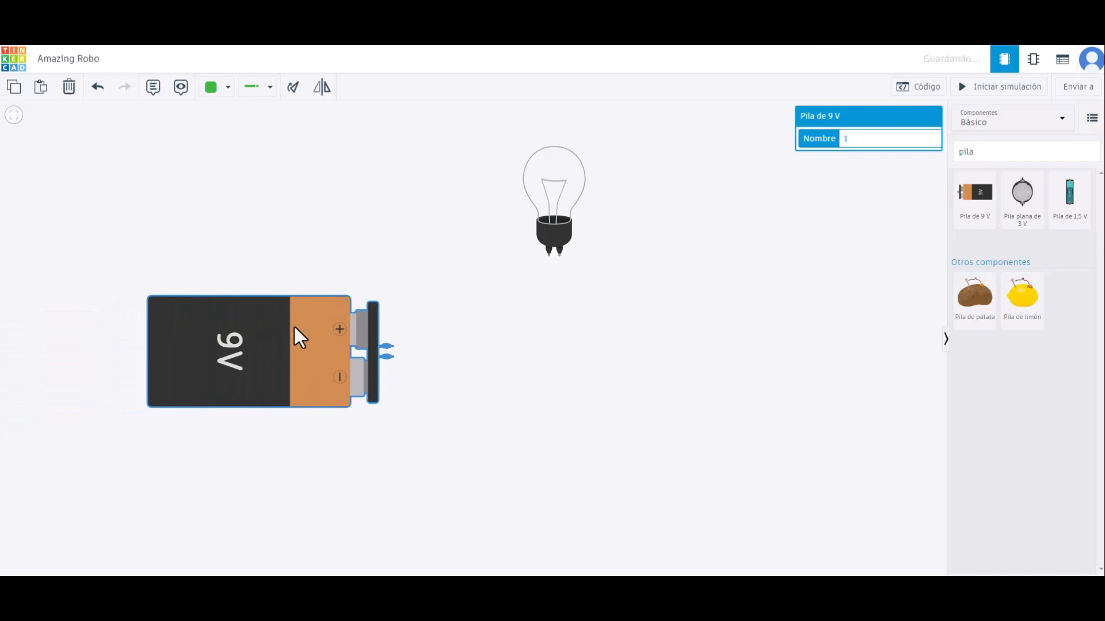
{"action": "left_click_drag", "start_coordinate": [583, 187], "coordinate": [517, 195]}
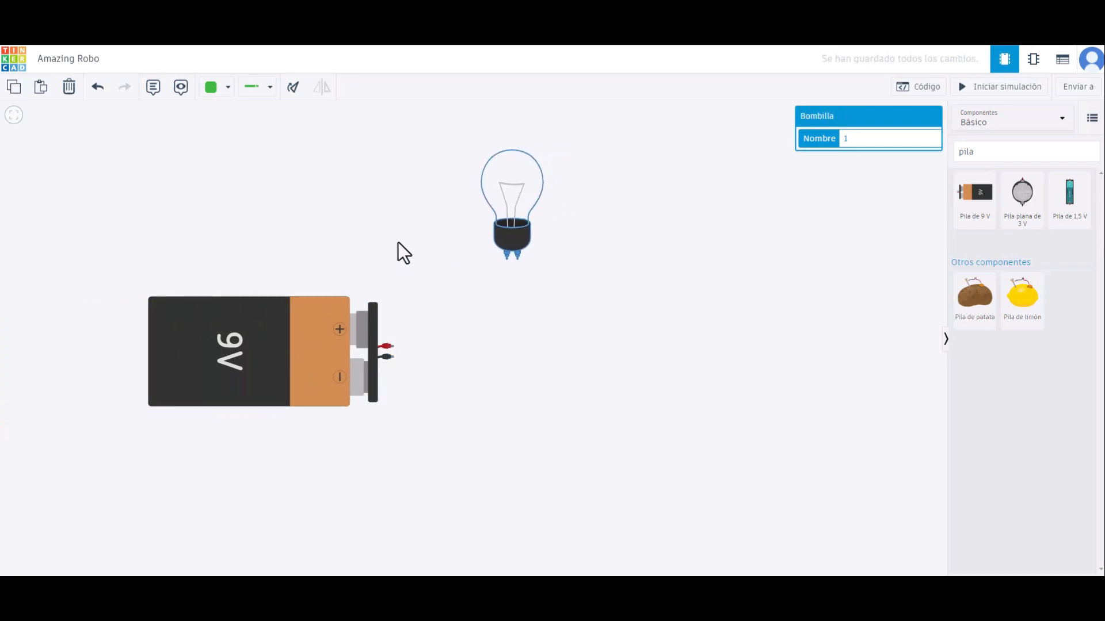
Step: Wire the battery's positive terminal to the bulb's Terminal 1 with one right-angle bend, and briefly simulate the circuit
{"action": "left_click", "coordinate": [391, 346]}
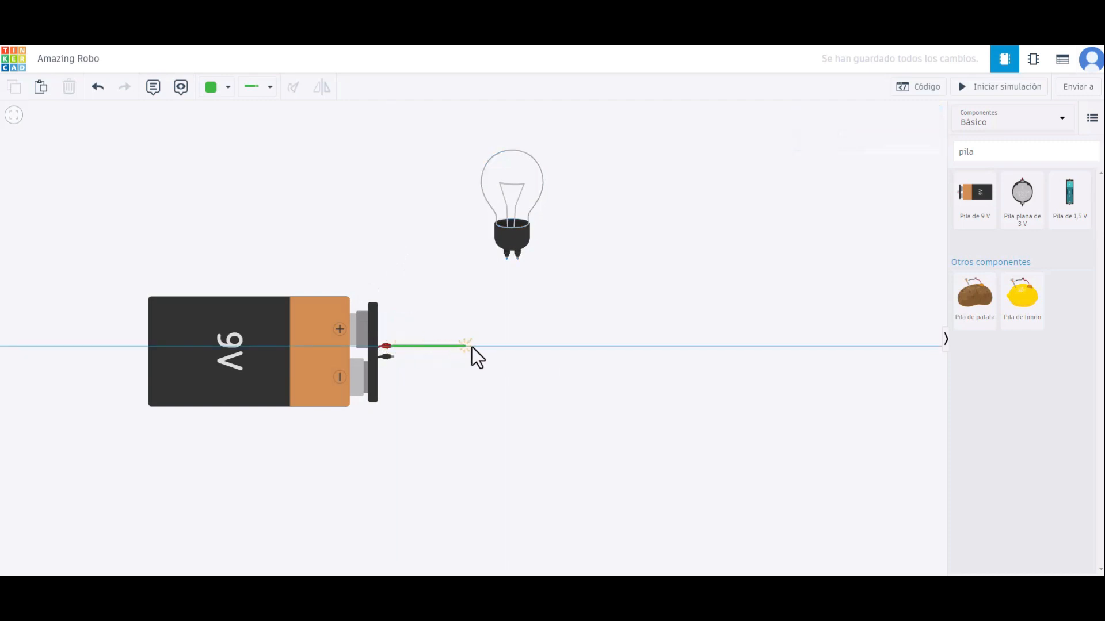
{"action": "left_click", "coordinate": [507, 347]}
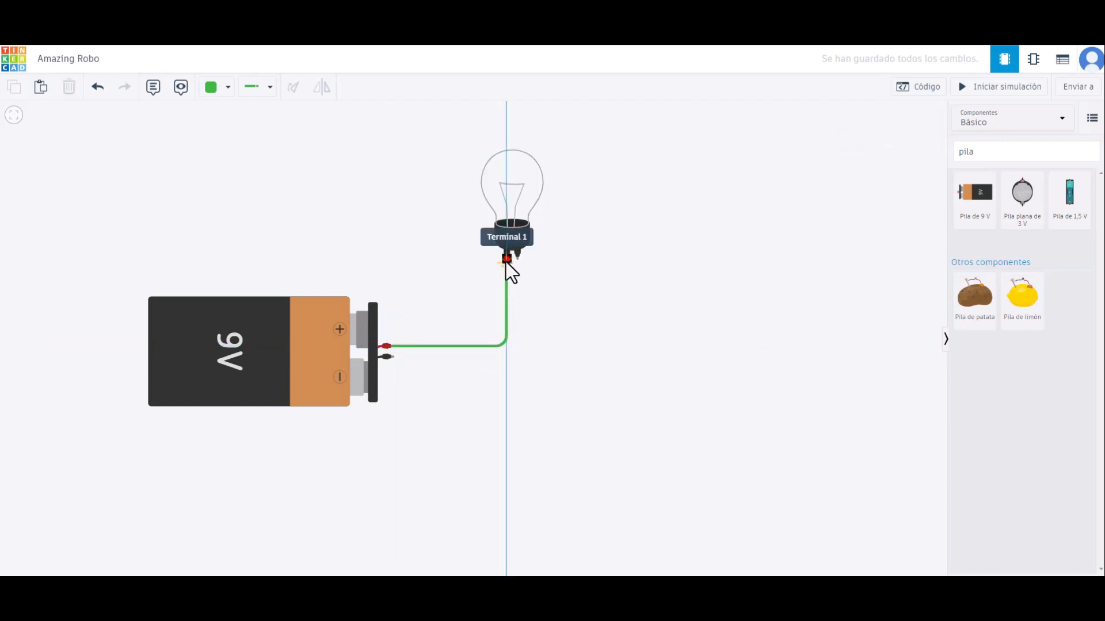
{"action": "left_click", "coordinate": [507, 259]}
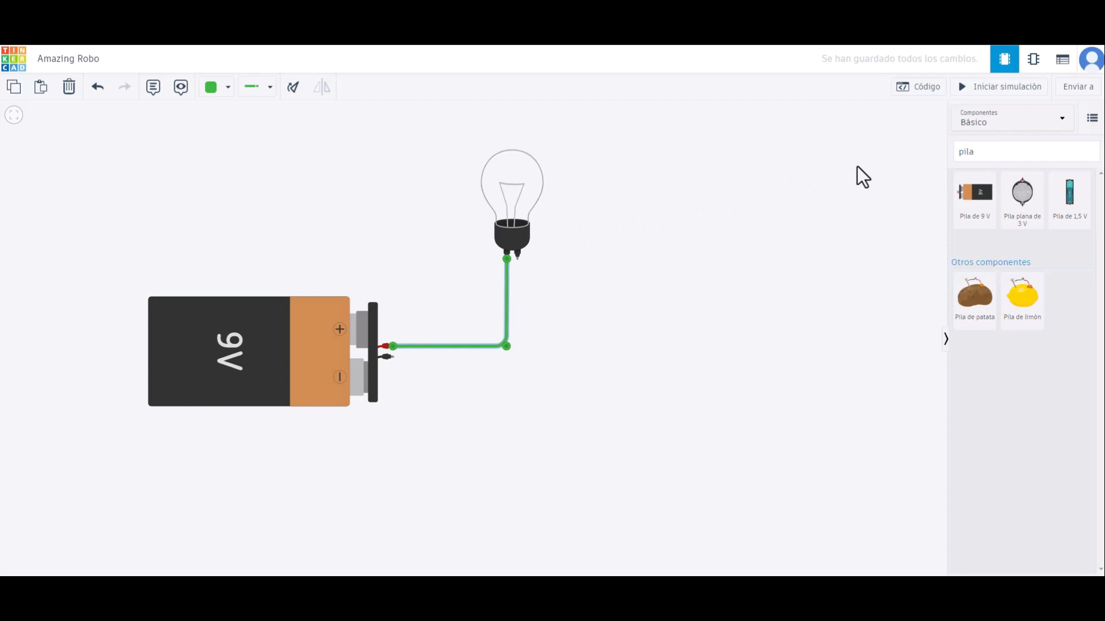
{"action": "left_click", "coordinate": [1017, 88]}
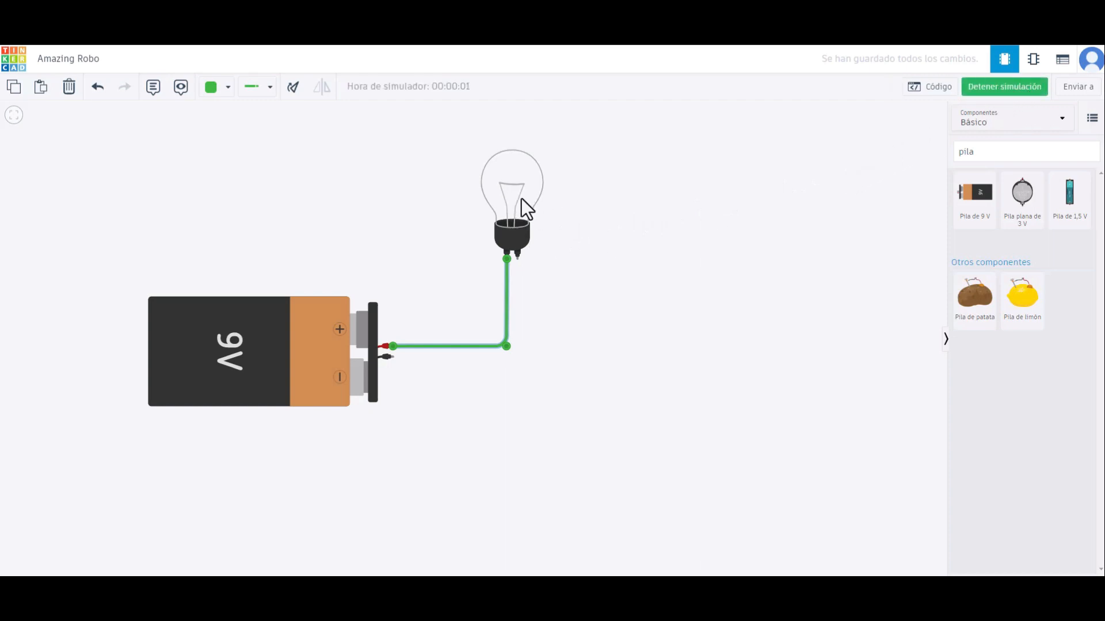
{"action": "left_click", "coordinate": [996, 95]}
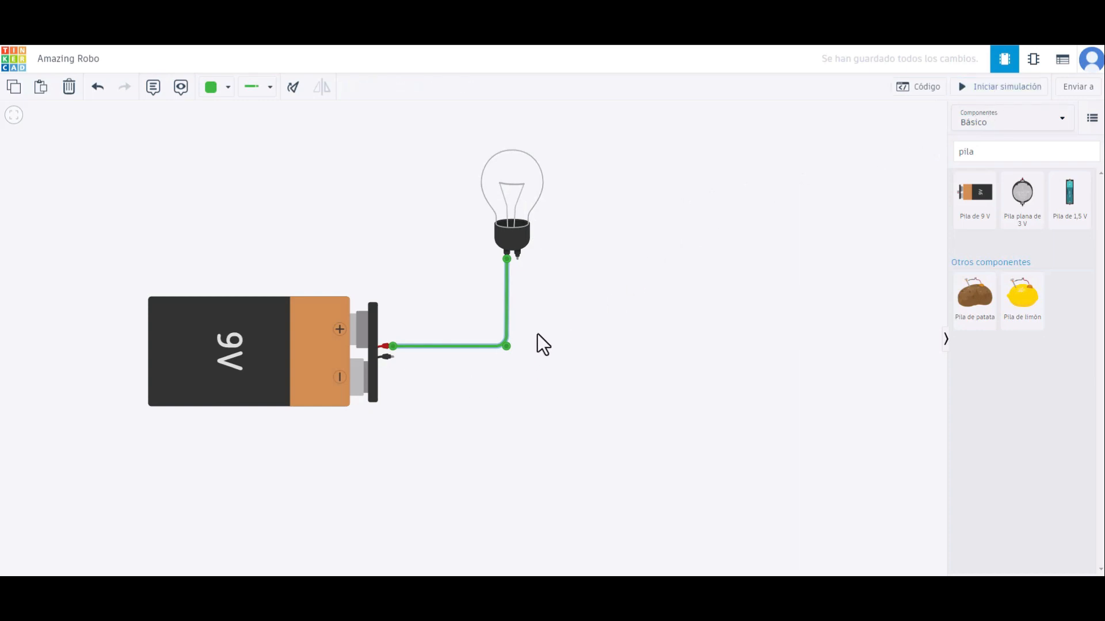
Step: Wire the bulb's second terminal to the battery's negative terminal, straighten the wire's bend to a right angle and run the simulation
{"action": "left_click", "coordinate": [518, 259]}
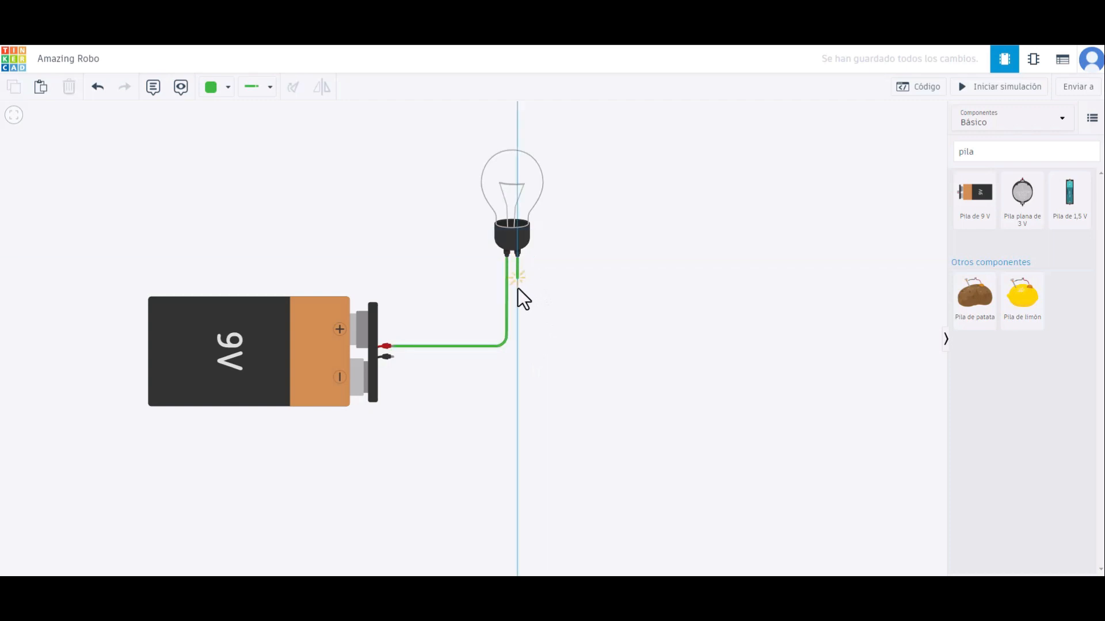
{"action": "left_click", "coordinate": [517, 353]}
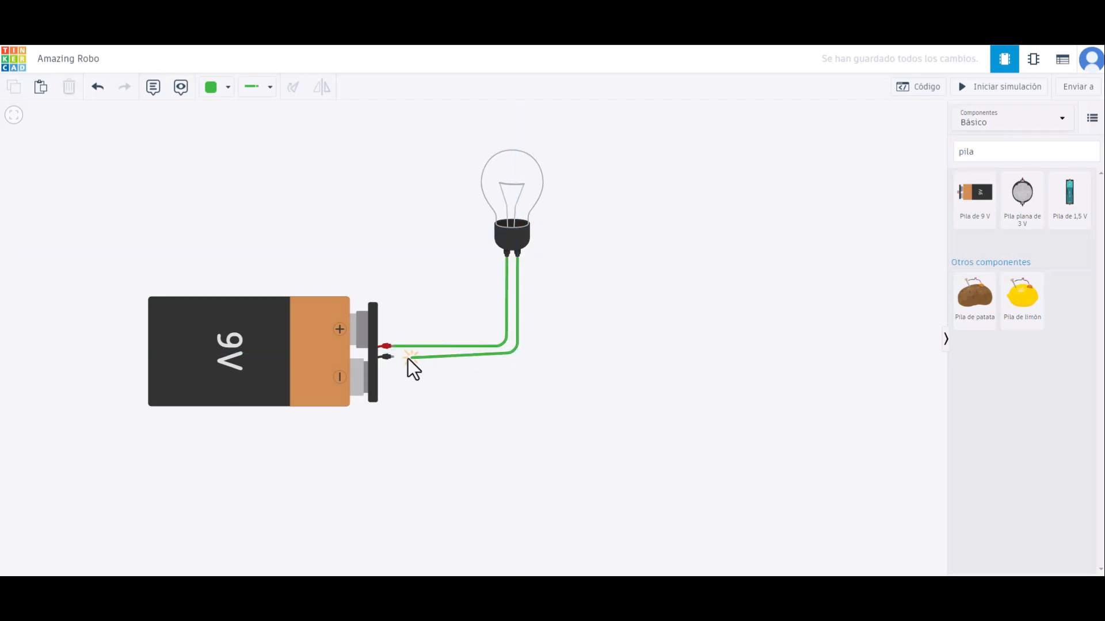
{"action": "left_click", "coordinate": [393, 357]}
{"action": "left_click_drag", "start_coordinate": [518, 352], "coordinate": [518, 357]}
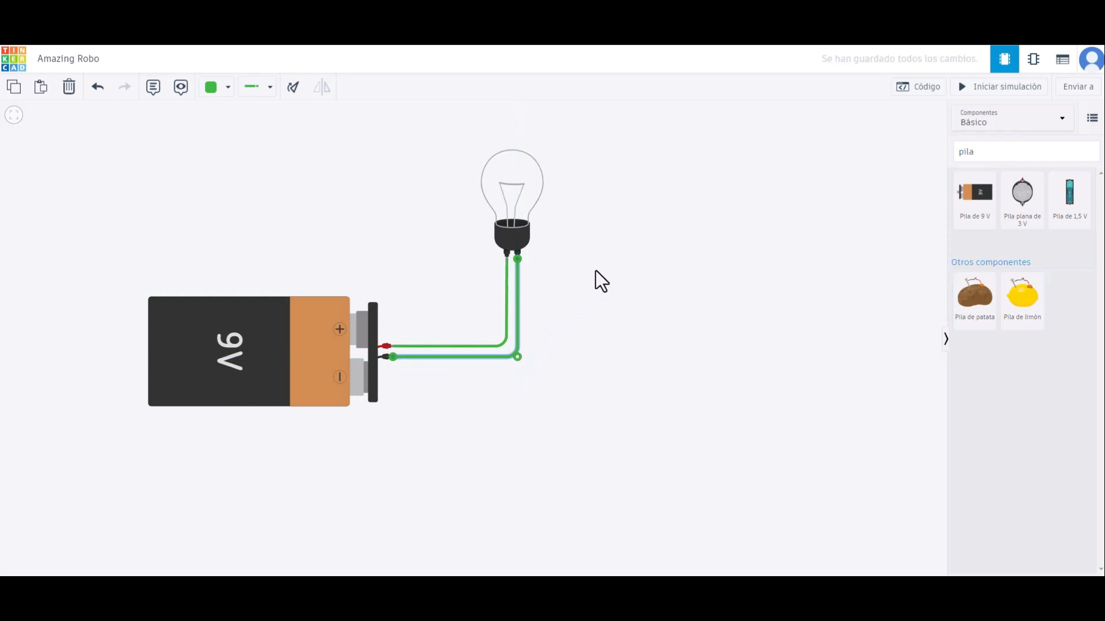
{"action": "left_click", "coordinate": [978, 87]}
{"action": "left_click", "coordinate": [695, 245]}
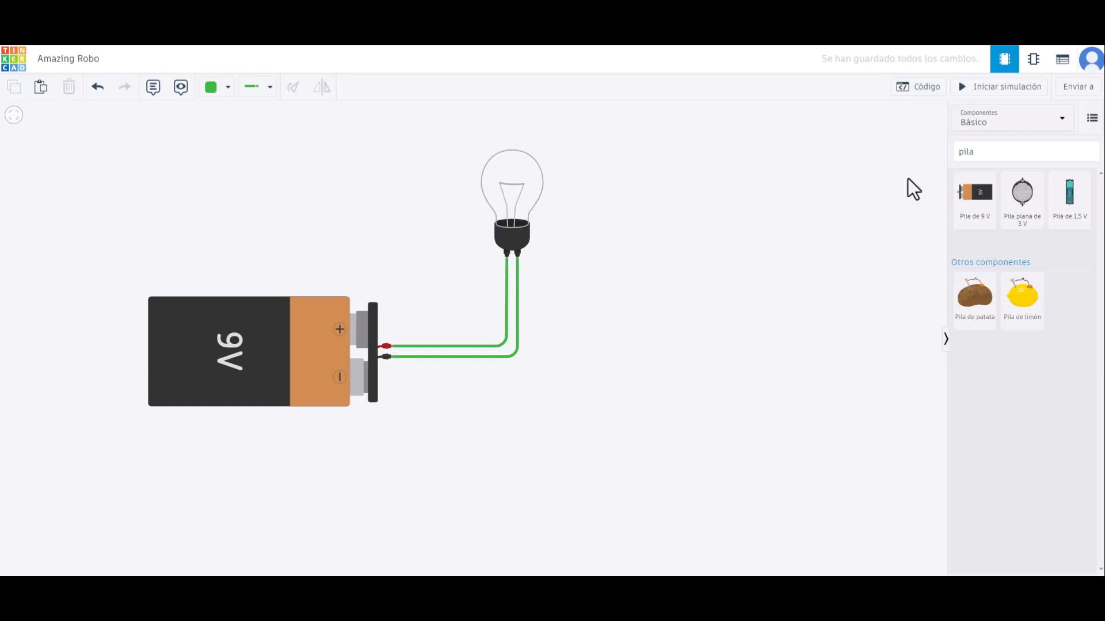
Step: Clear the component search and place a resistor, LED, pushbutton, slide switch and potentiometer in a column beside the bulb
{"action": "double_click", "coordinate": [979, 160]}
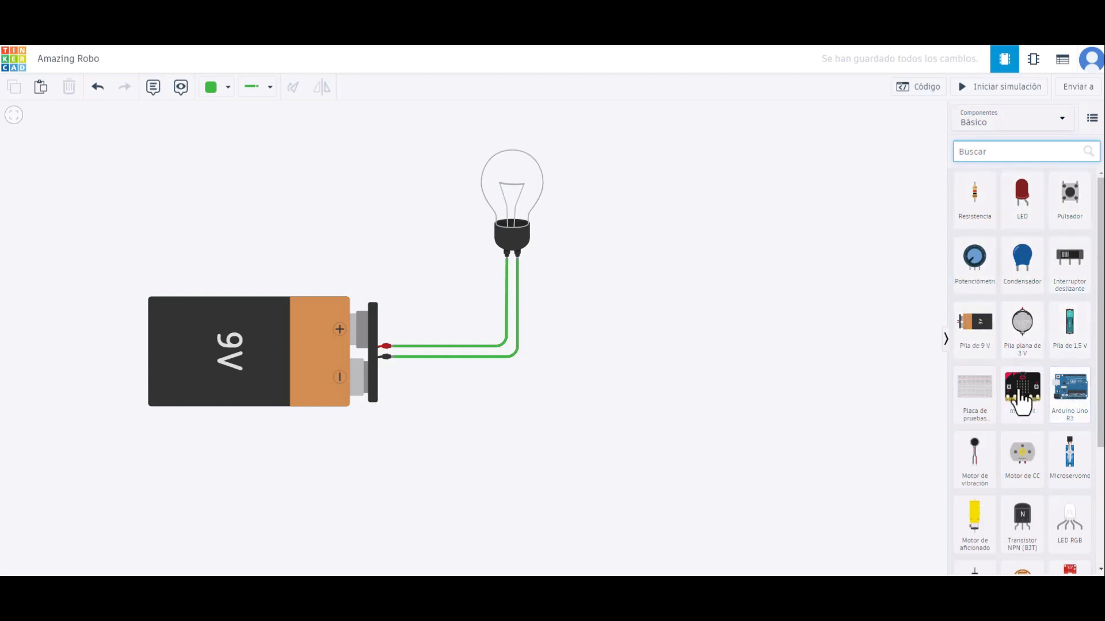
{"action": "left_click_drag", "start_coordinate": [976, 197], "coordinate": [653, 239]}
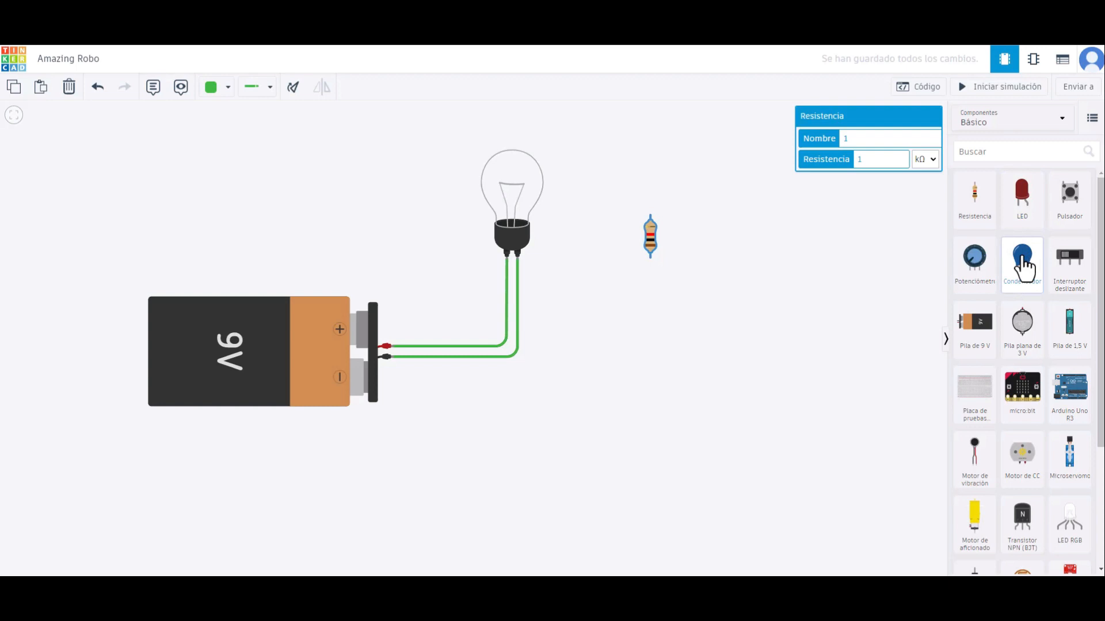
{"action": "left_click_drag", "start_coordinate": [1018, 198], "coordinate": [651, 310]}
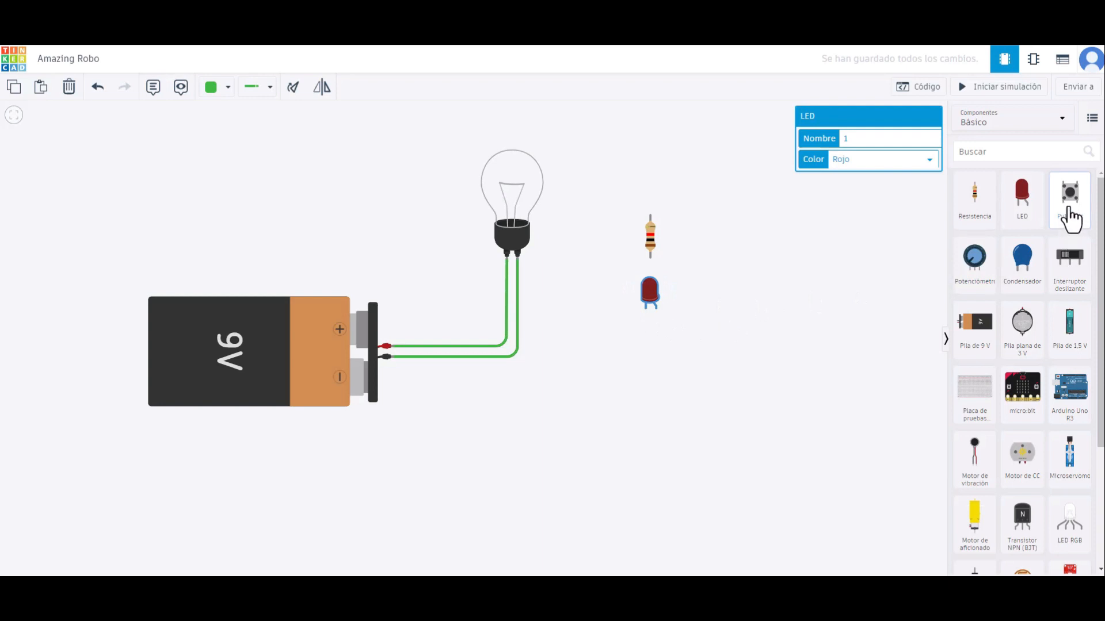
{"action": "left_click_drag", "start_coordinate": [1071, 219], "coordinate": [721, 369]}
{"action": "left_click_drag", "start_coordinate": [654, 354], "coordinate": [651, 351]}
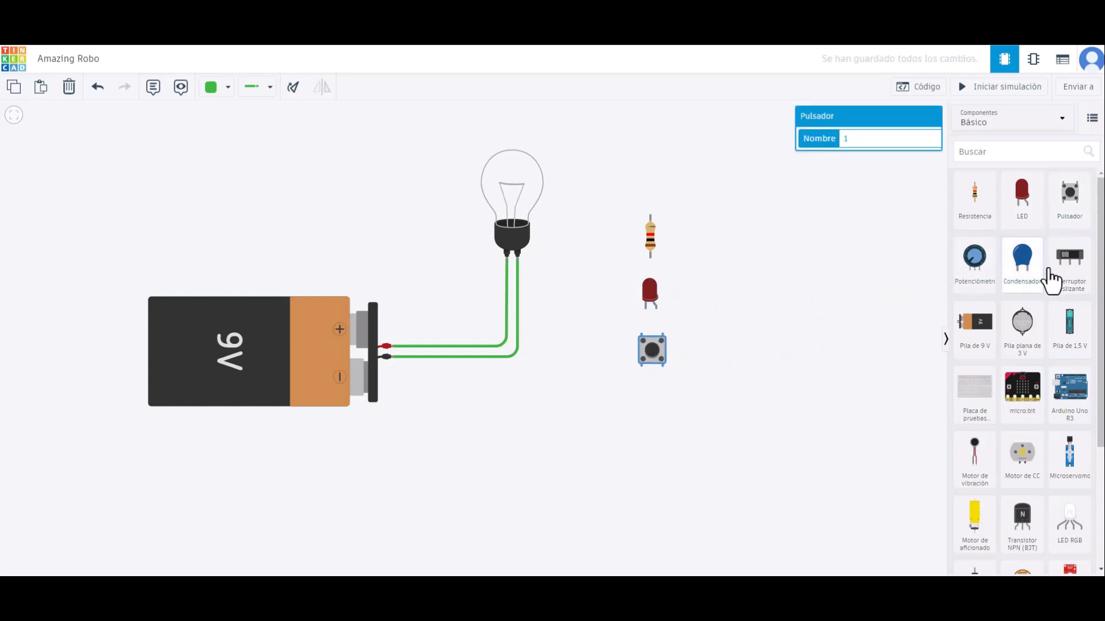
{"action": "left_click_drag", "start_coordinate": [1065, 278], "coordinate": [657, 406]}
{"action": "left_click_drag", "start_coordinate": [977, 286], "coordinate": [650, 197]}
{"action": "left_click", "coordinate": [775, 326]}
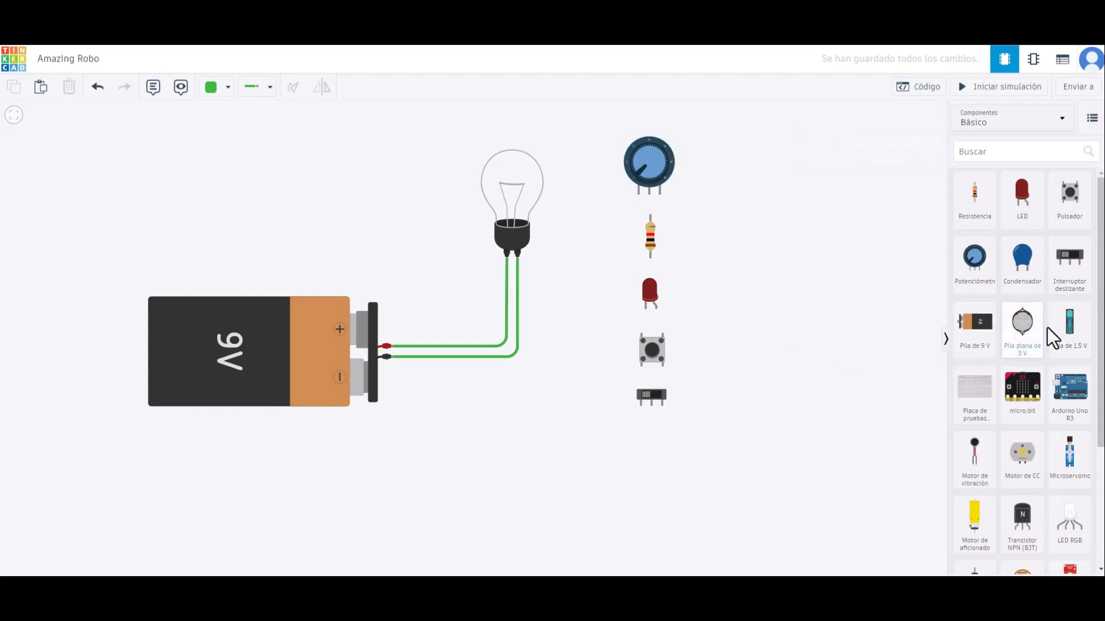
Step: Place a 3 V coin cell and a 1.5 V AA battery to the right of the column of components
{"action": "left_click", "coordinate": [1024, 344]}
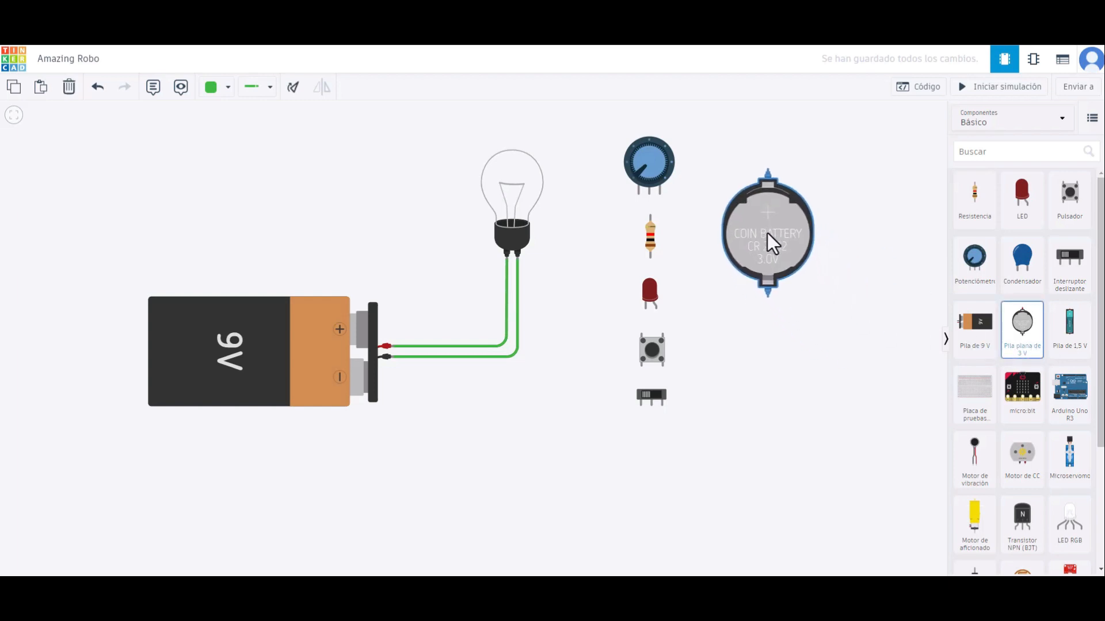
{"action": "left_click", "coordinate": [764, 233]}
{"action": "left_click", "coordinate": [1072, 340]}
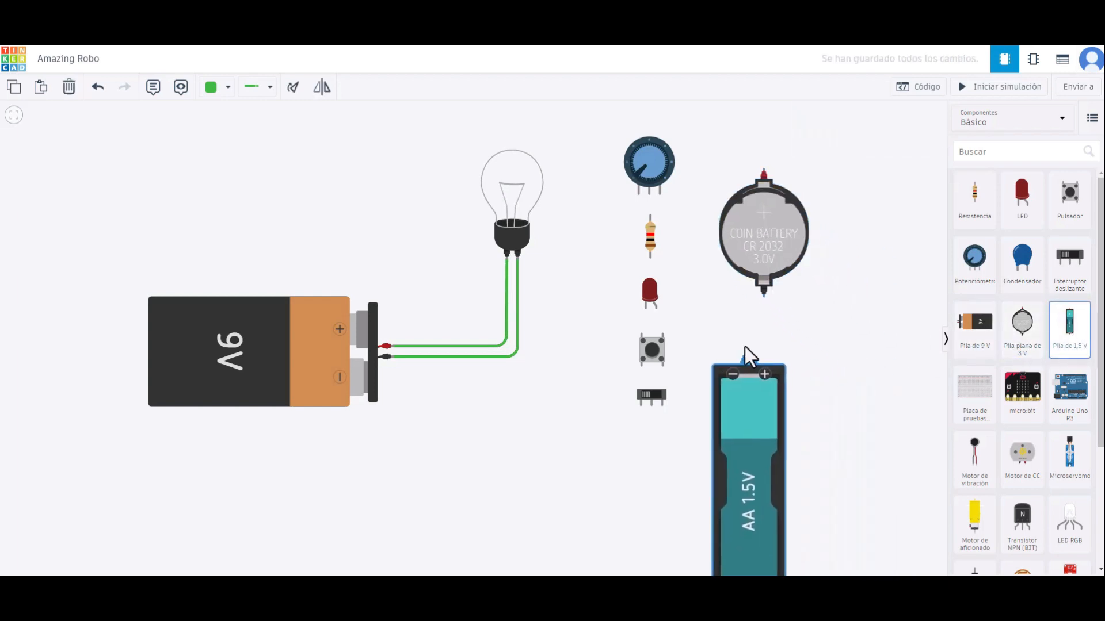
{"action": "left_click", "coordinate": [875, 170]}
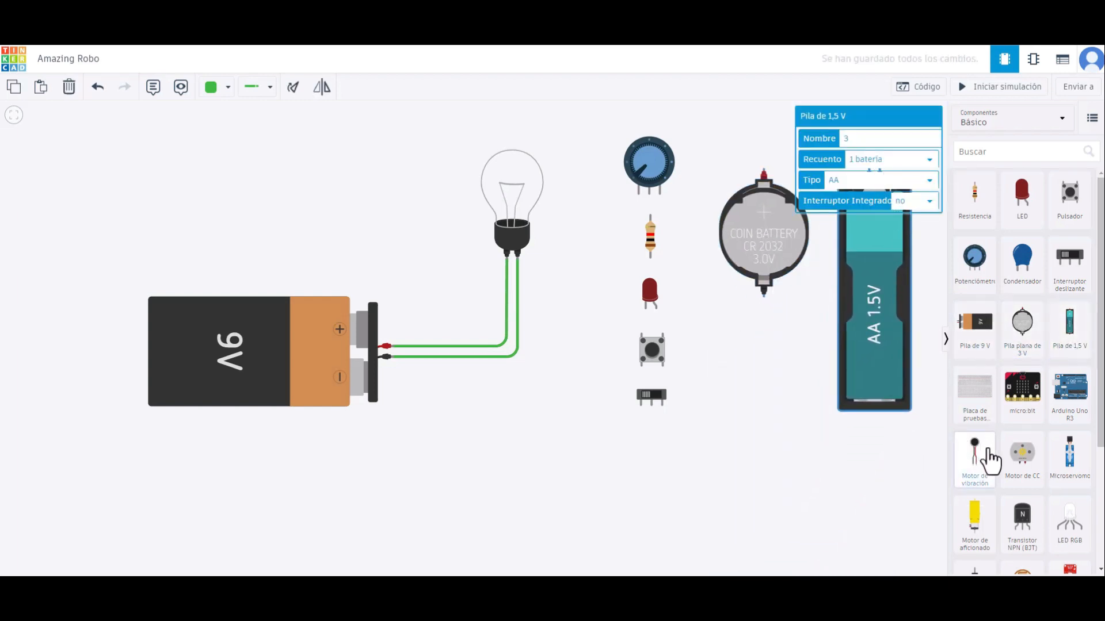
Step: Examine the available basic components, both as a grid and as a detailed list with descriptions
{"action": "scroll", "coordinate": [1013, 446], "scroll_direction": "down", "scroll_amount": 2}
{"action": "scroll", "coordinate": [992, 443], "scroll_direction": "down", "scroll_amount": 1}
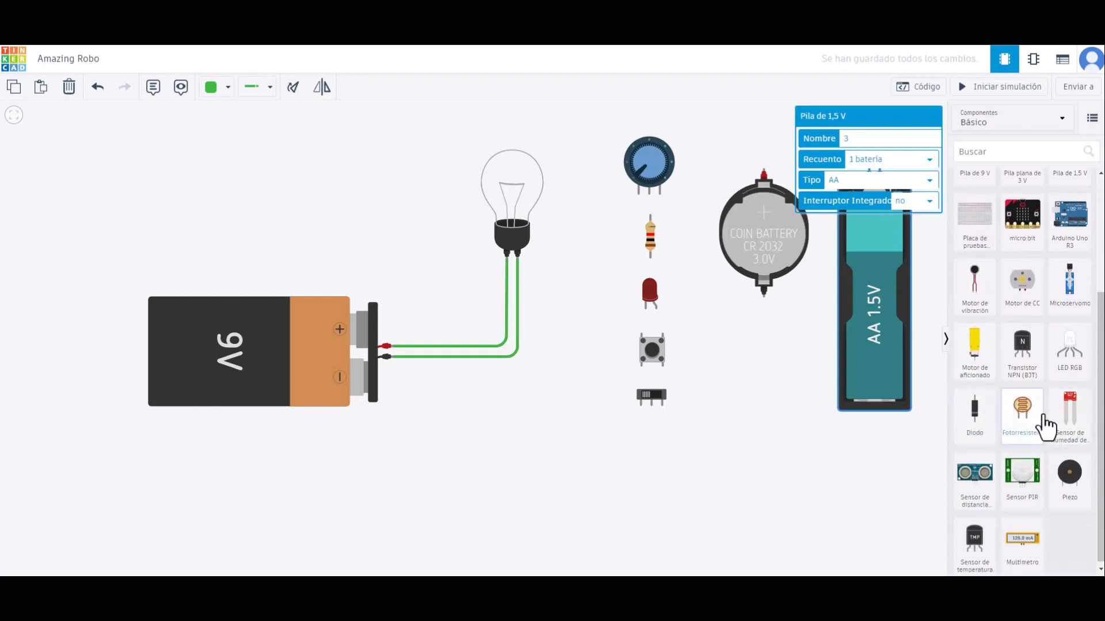
{"action": "scroll", "coordinate": [1066, 322], "scroll_direction": "up", "scroll_amount": 1}
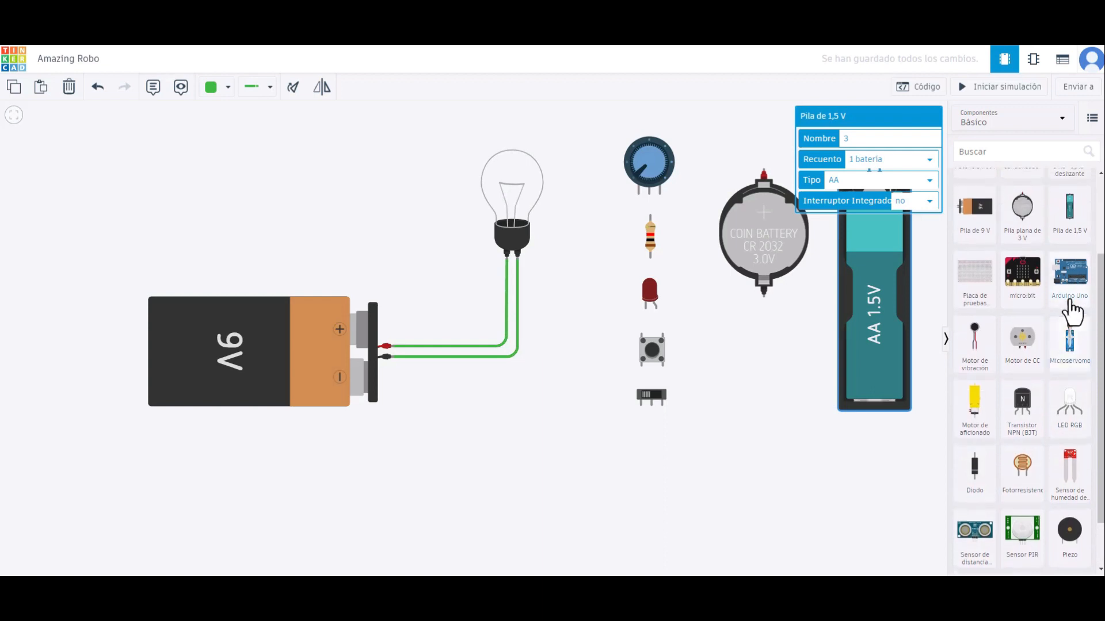
{"action": "scroll", "coordinate": [982, 432], "scroll_direction": "down", "scroll_amount": 1}
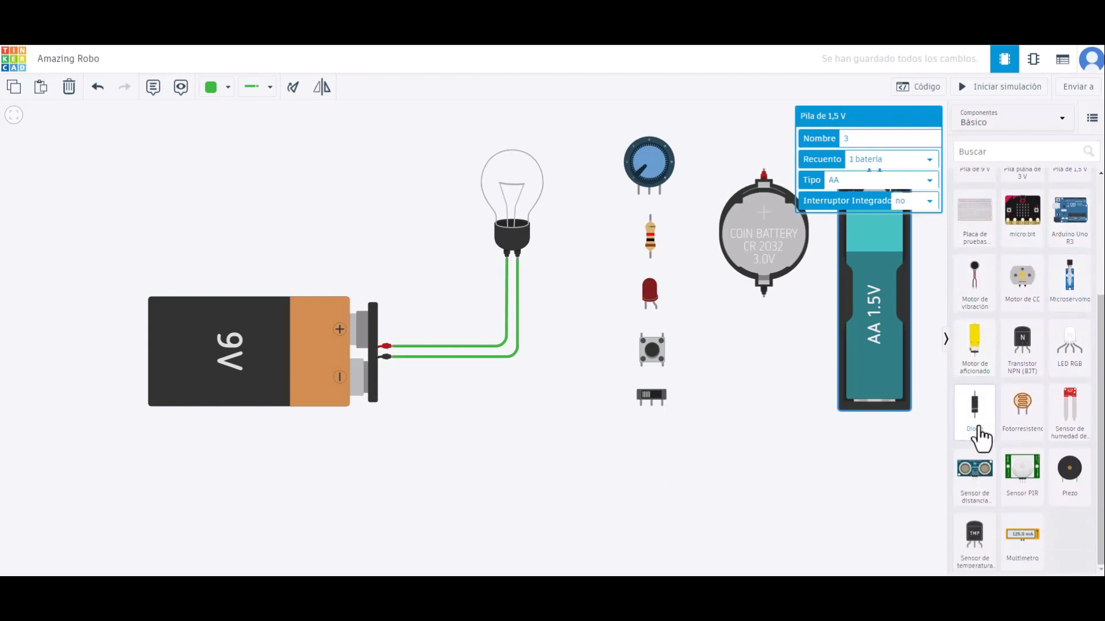
{"action": "scroll", "coordinate": [990, 438], "scroll_direction": "up", "scroll_amount": 3}
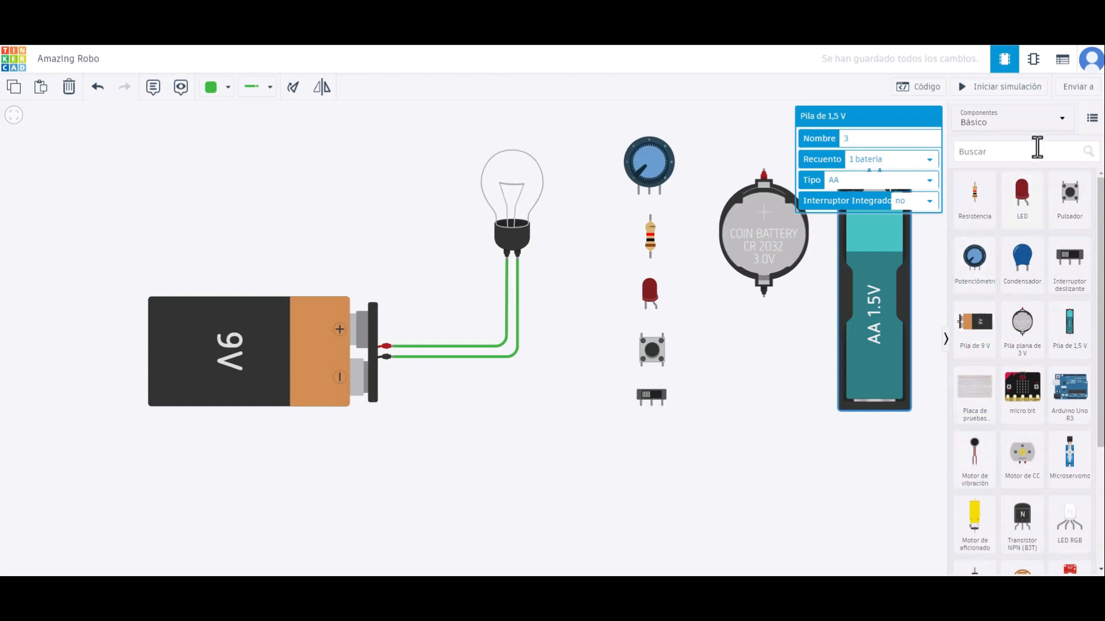
{"action": "left_click", "coordinate": [1091, 131]}
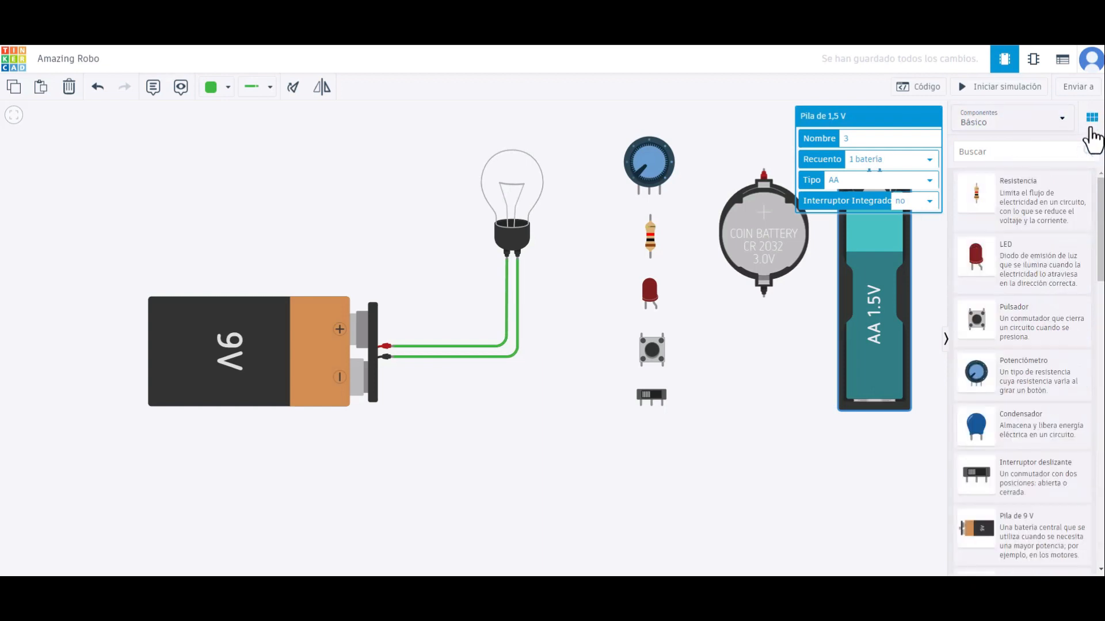
{"action": "scroll", "coordinate": [984, 271], "scroll_direction": "down", "scroll_amount": 2}
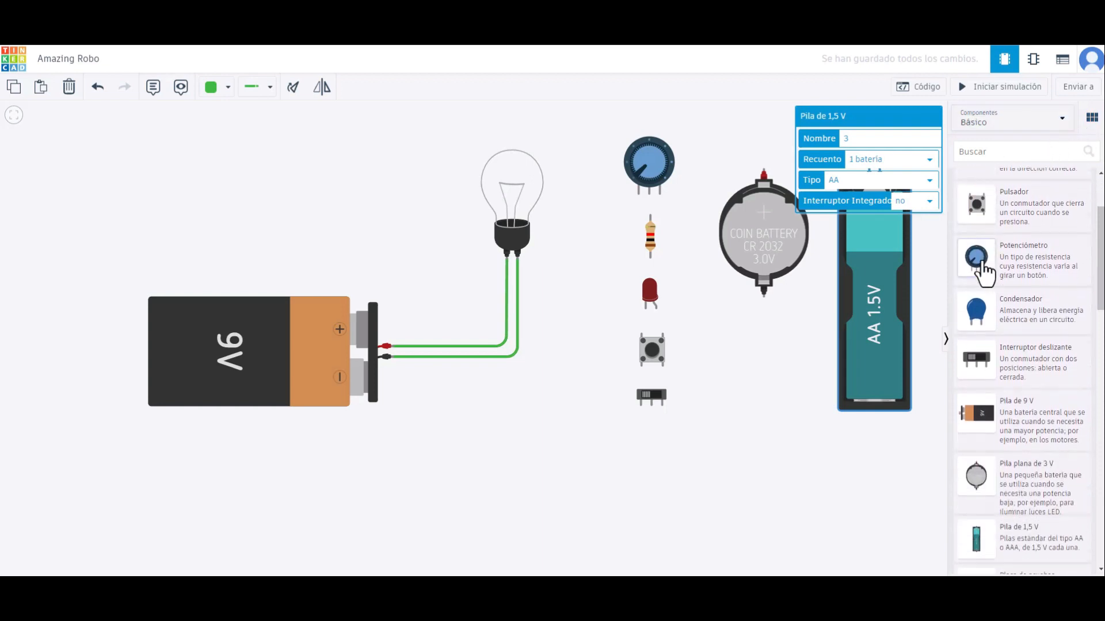
{"action": "scroll", "coordinate": [994, 281], "scroll_direction": "down", "scroll_amount": 5}
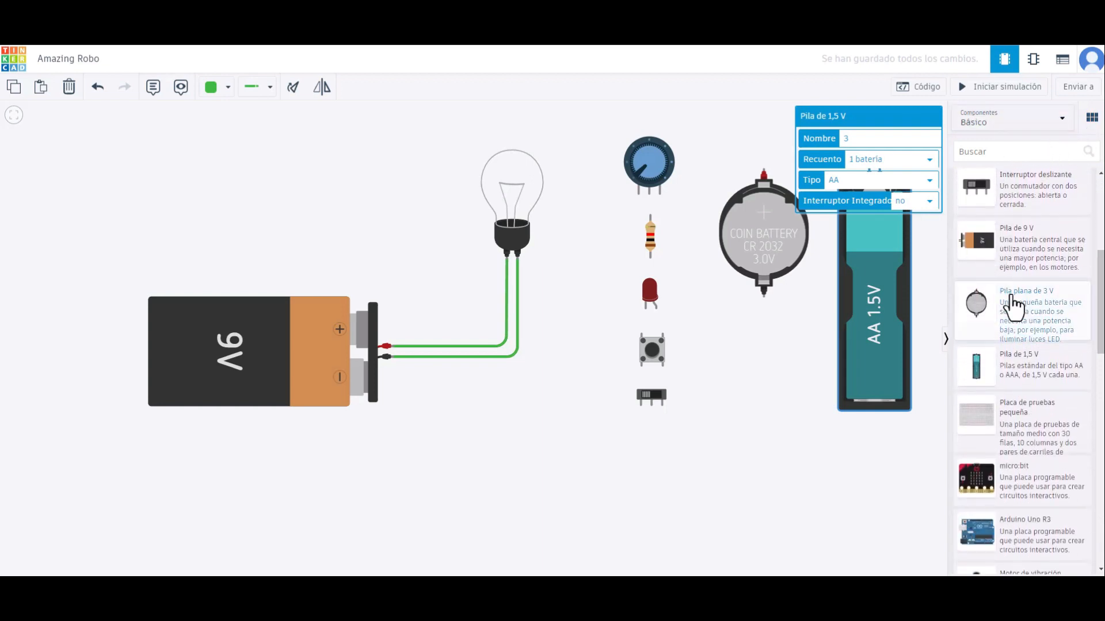
{"action": "scroll", "coordinate": [1018, 322], "scroll_direction": "down", "scroll_amount": 3}
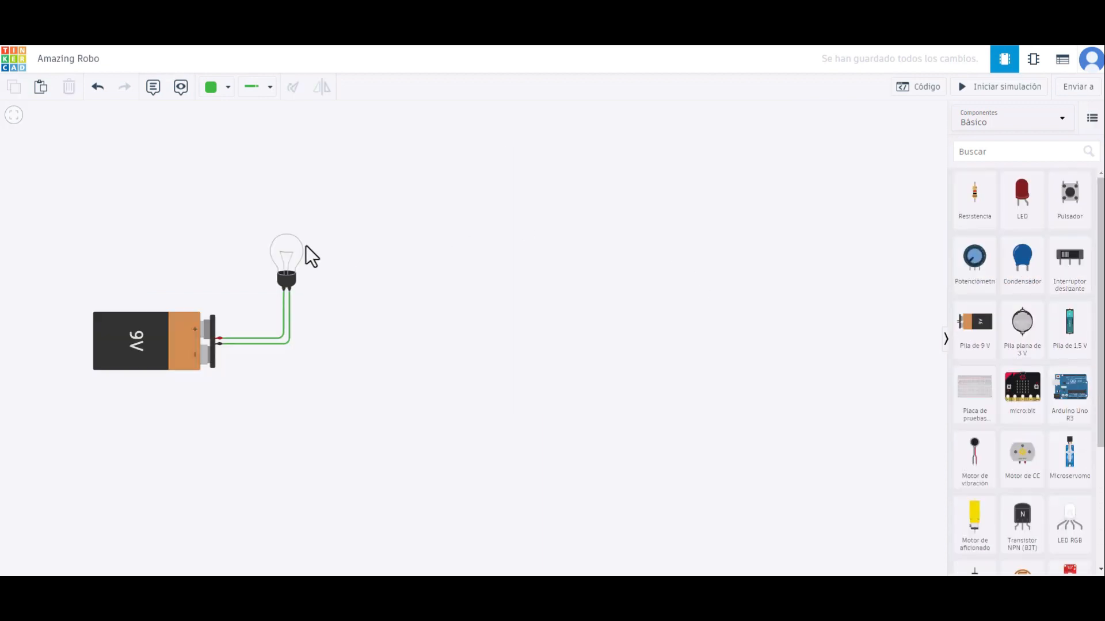
Step: Duplicate the bulb twice, placing the copies side by side to the right of the original bulb
{"action": "left_click", "coordinate": [296, 246]}
{"action": "left_click", "coordinate": [14, 87]}
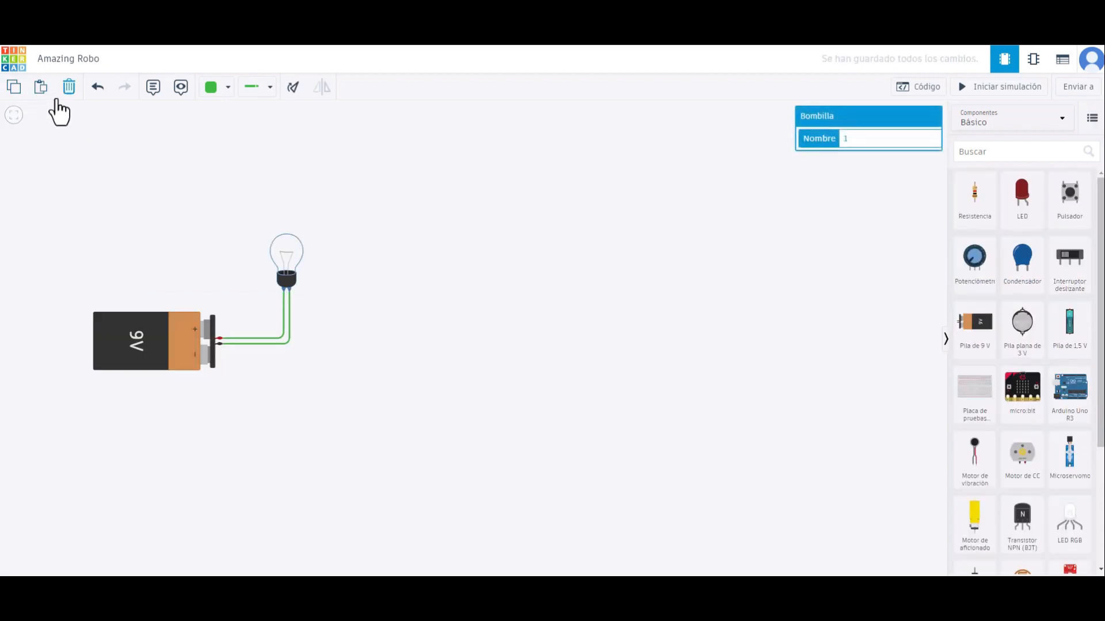
{"action": "left_click", "coordinate": [40, 87]}
{"action": "left_click", "coordinate": [427, 288]}
{"action": "key", "text": "ctrl+v"}
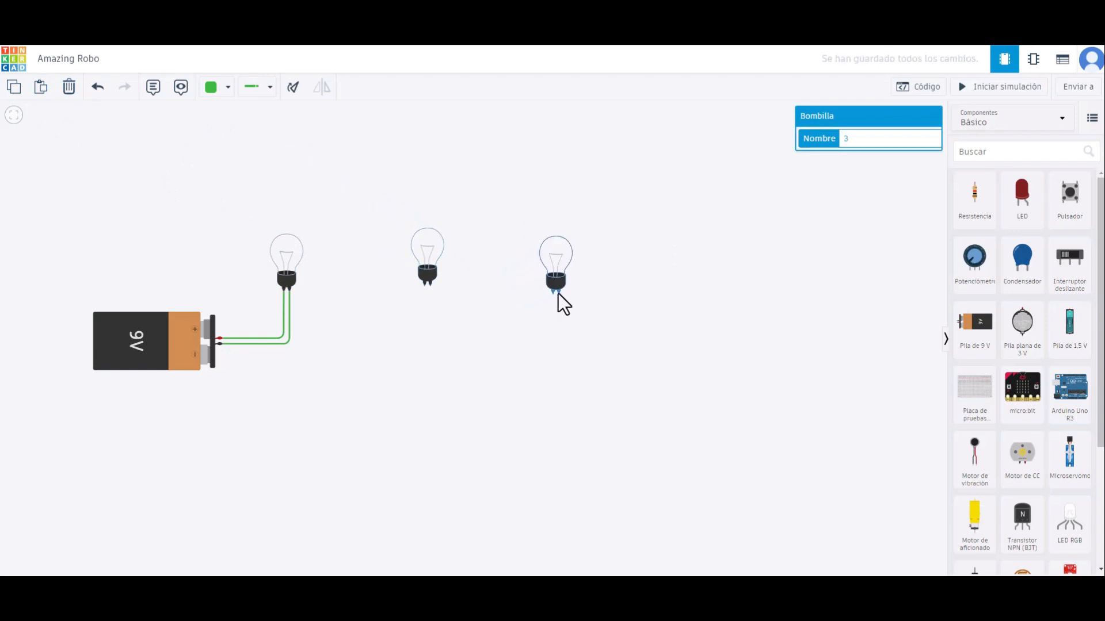
{"action": "left_click", "coordinate": [574, 284]}
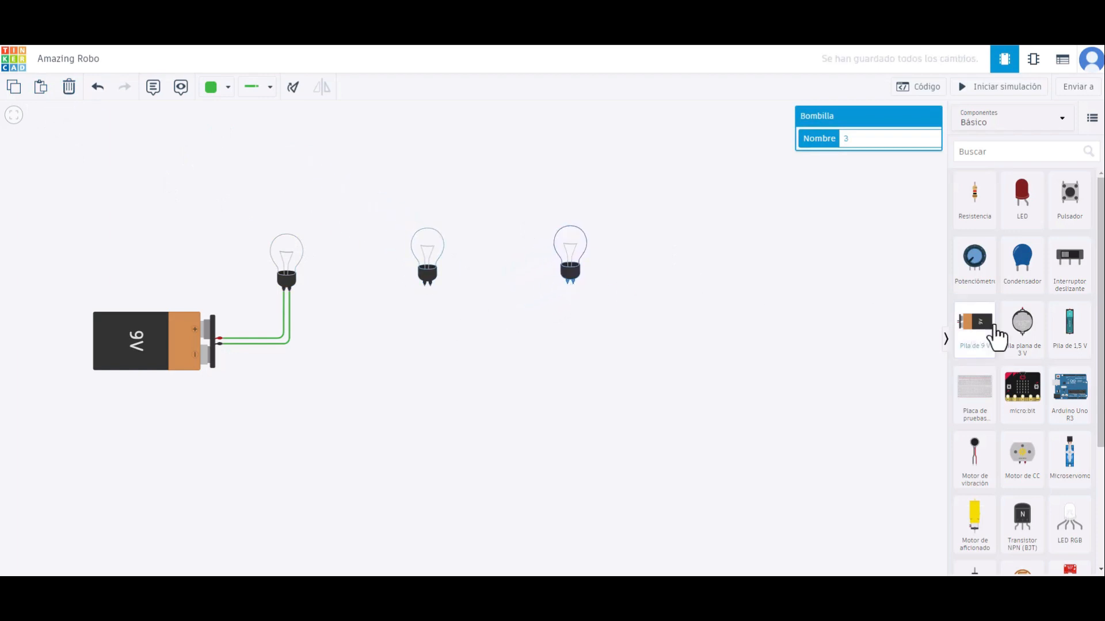
Step: Place a 3 V coin cell below the middle bulb and a 1.5 V AA battery below the third bulb
{"action": "left_click", "coordinate": [1020, 339]}
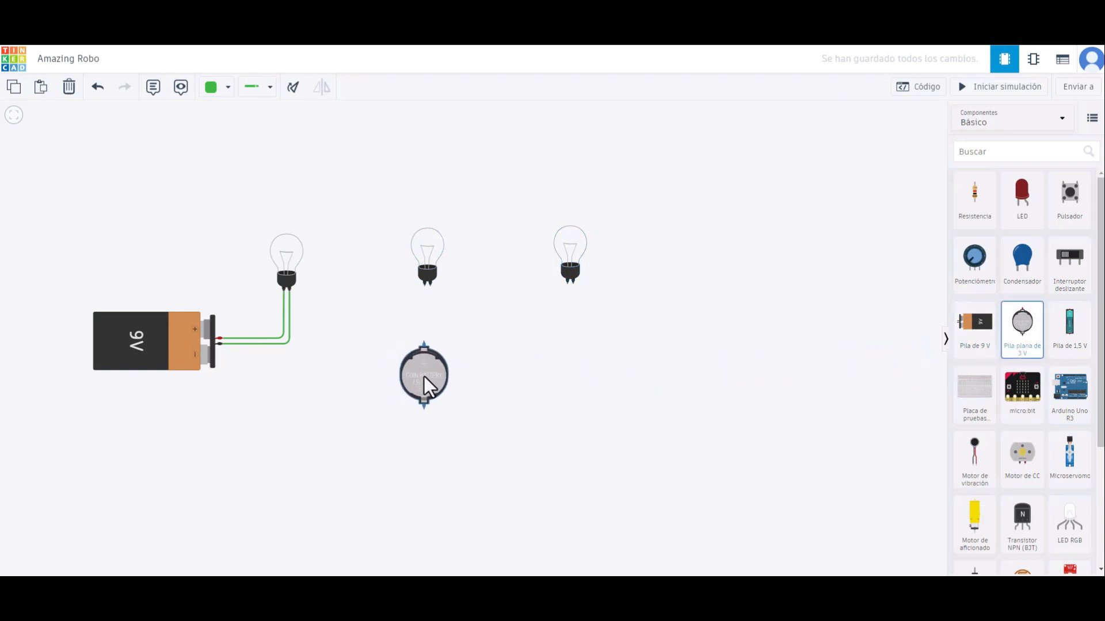
{"action": "left_click", "coordinate": [423, 376]}
{"action": "left_click", "coordinate": [1056, 342]}
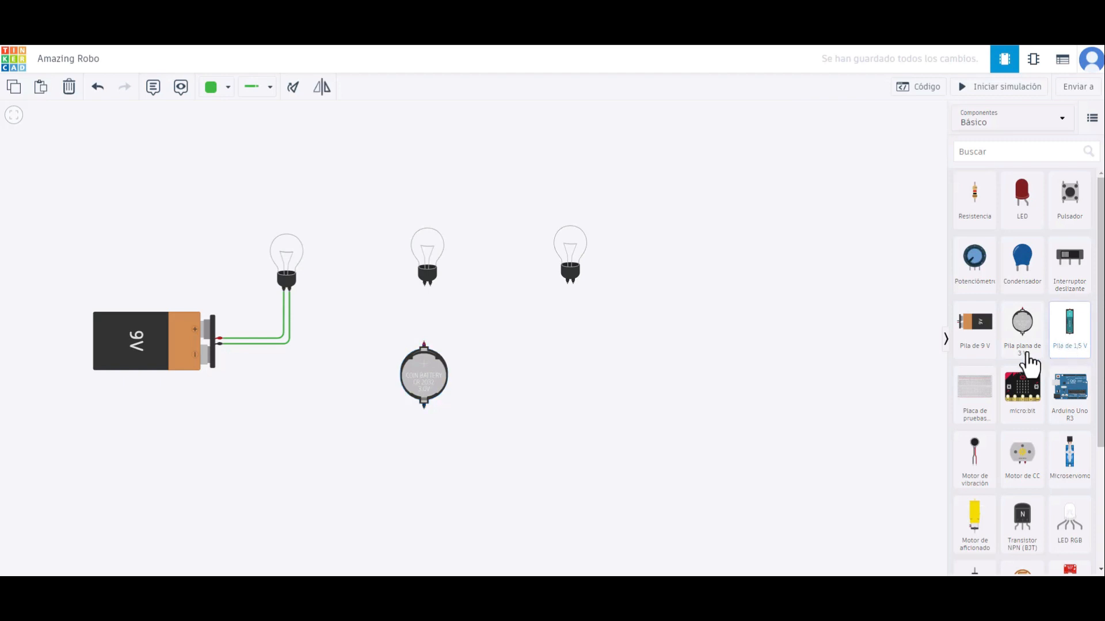
{"action": "left_click", "coordinate": [572, 358]}
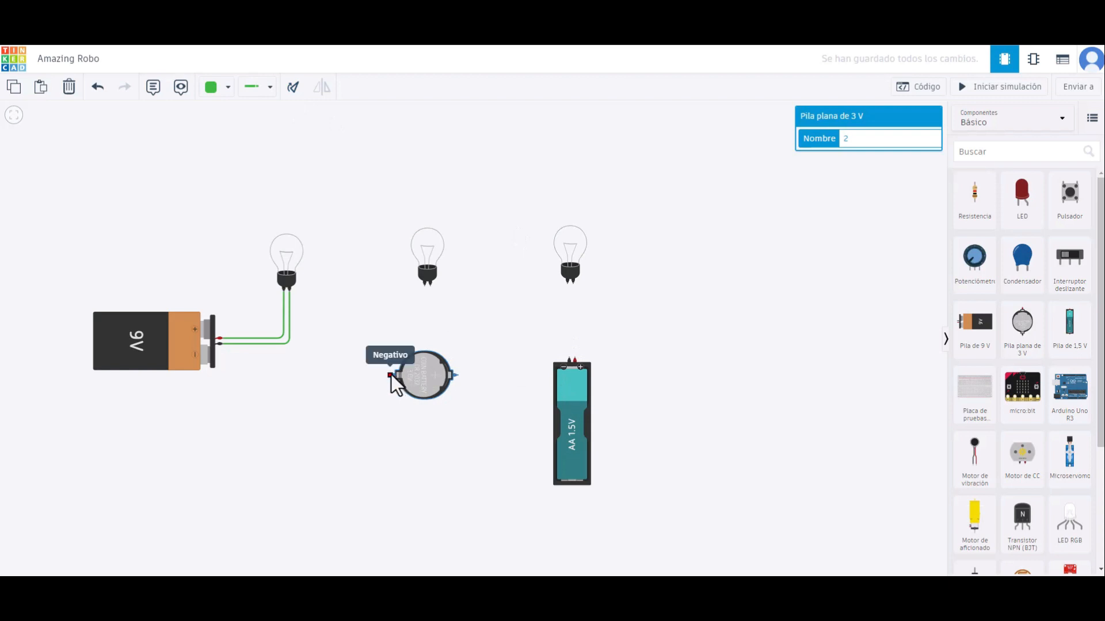
Step: Wire the coin cell's negative terminal to the middle bulb's Terminal 1 and its positive terminal to the bulb's other terminal, using right-angle bends
{"action": "left_click", "coordinate": [390, 375]}
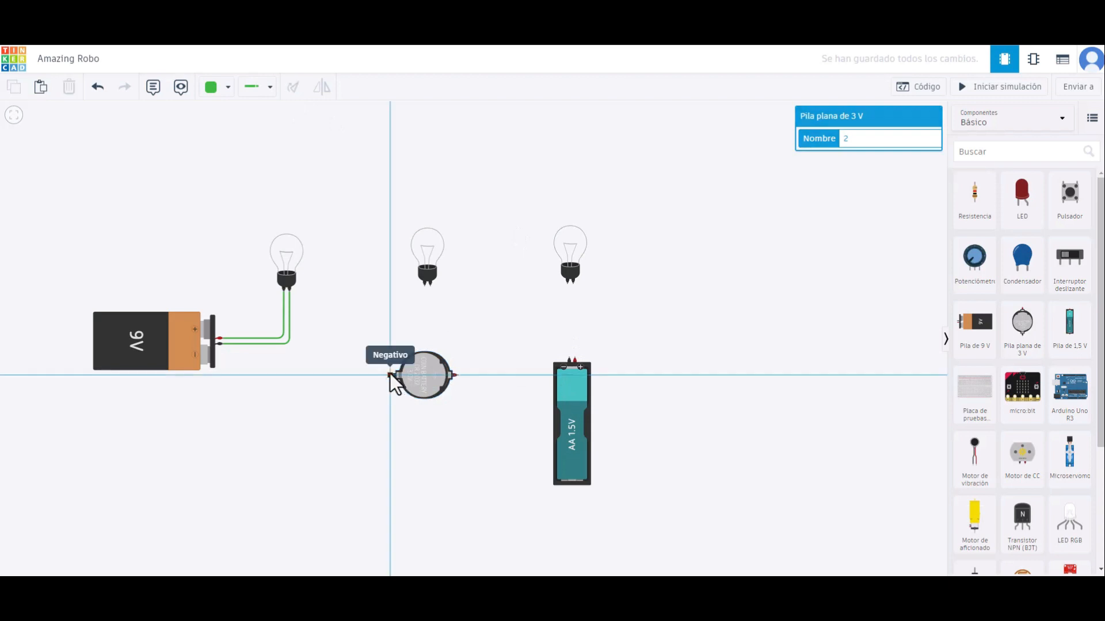
{"action": "left_click", "coordinate": [390, 297]}
{"action": "left_click", "coordinate": [422, 296]}
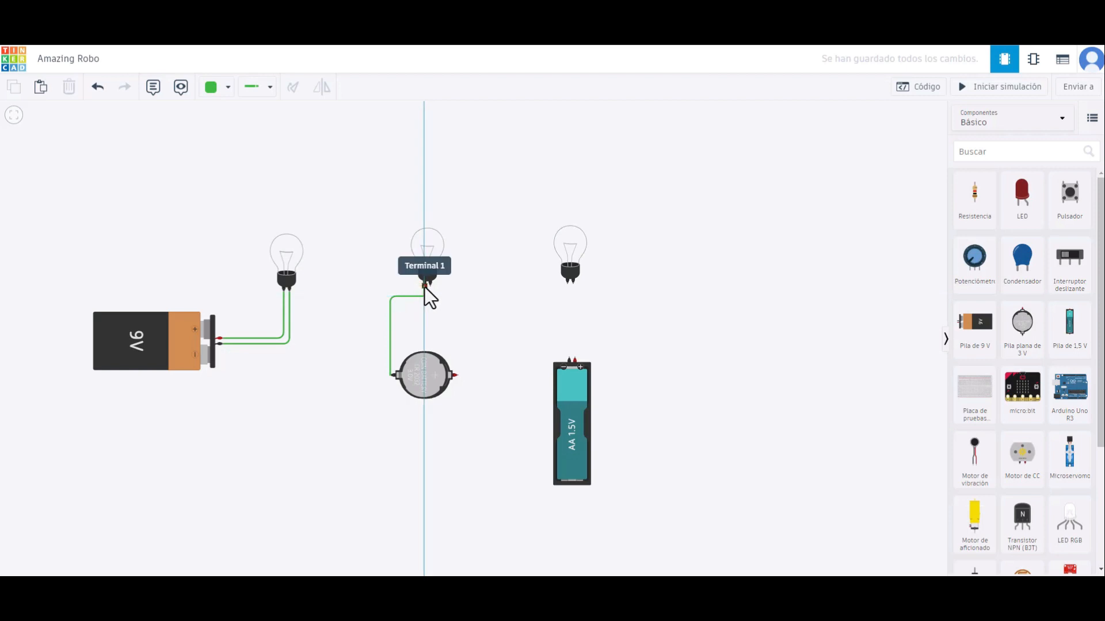
{"action": "left_click", "coordinate": [425, 287]}
{"action": "left_click", "coordinate": [457, 375]}
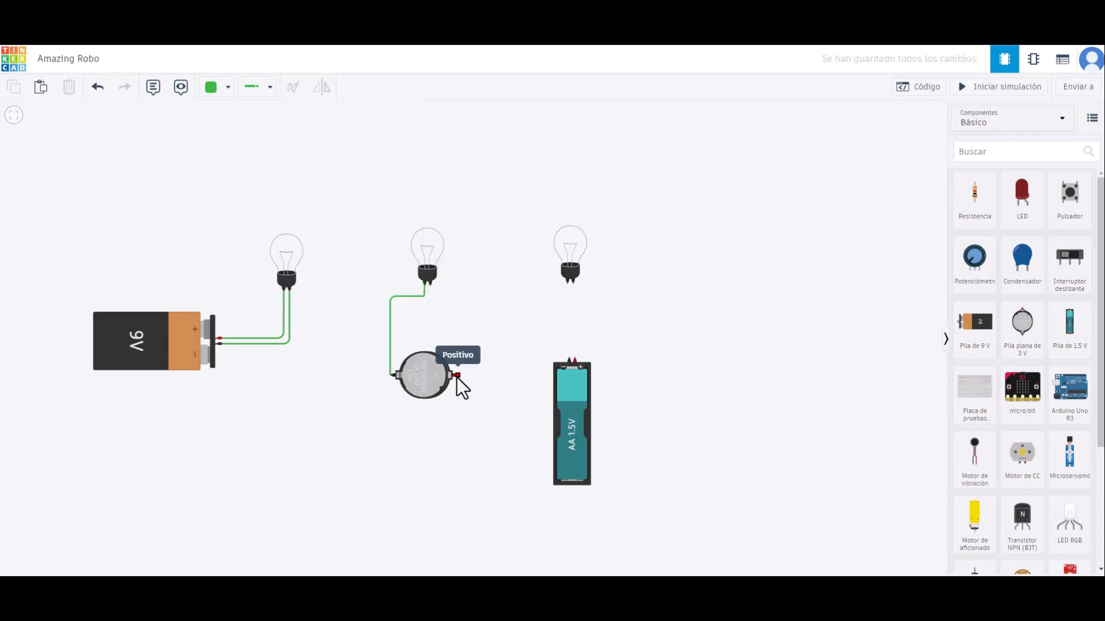
{"action": "left_click", "coordinate": [457, 299]}
{"action": "left_click", "coordinate": [430, 298]}
{"action": "left_click", "coordinate": [430, 288]}
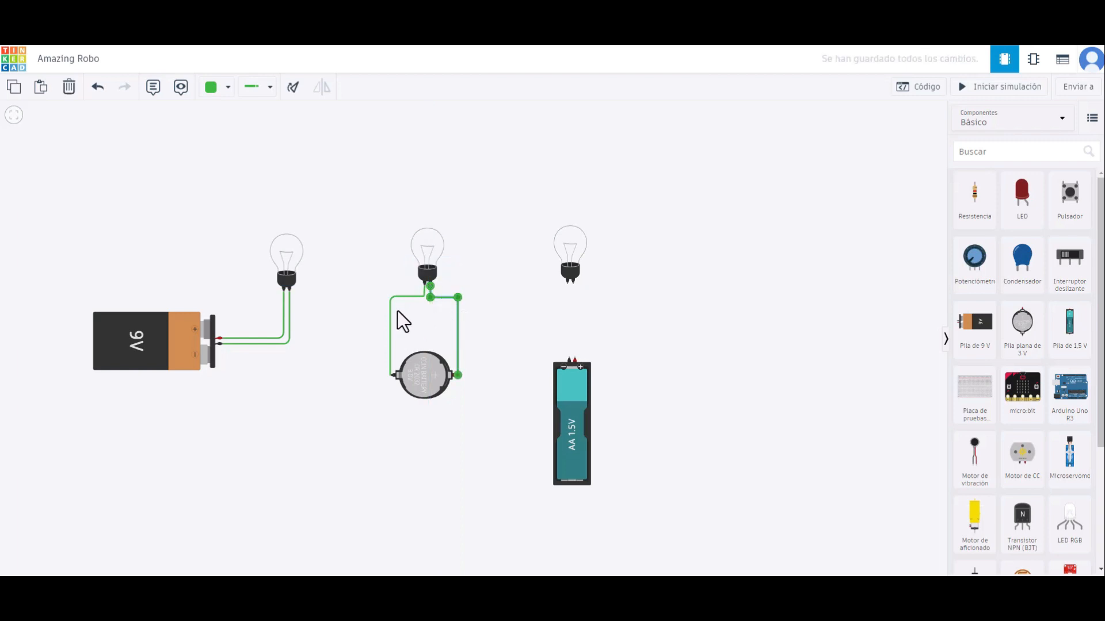
Step: Wire the AA battery's two terminals straight up to the two terminals of the third bulb
{"action": "left_click", "coordinate": [567, 355]}
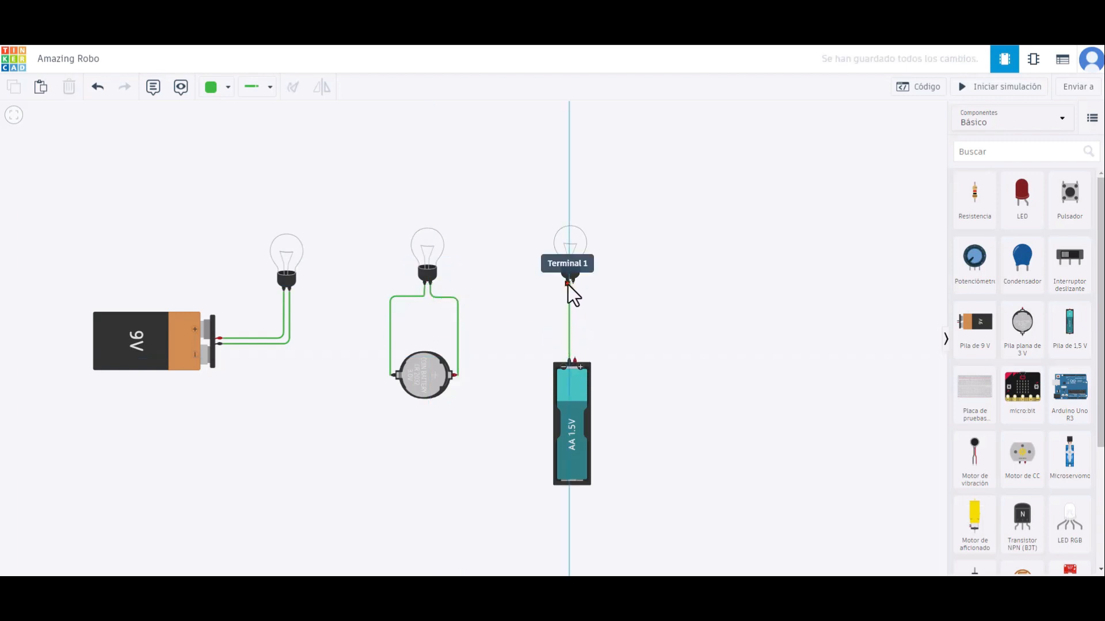
{"action": "left_click", "coordinate": [568, 285]}
{"action": "left_click", "coordinate": [574, 356]}
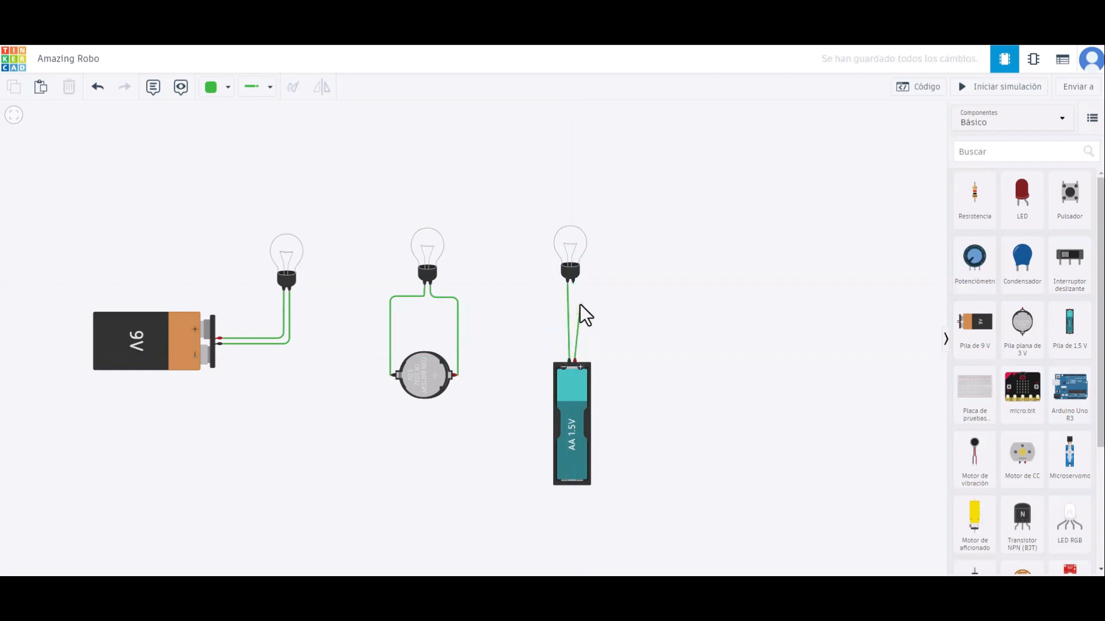
{"action": "left_click", "coordinate": [571, 284]}
{"action": "left_click", "coordinate": [623, 309]}
Step: Run the simulation to compare the brightness of the three bulbs, then stop it
{"action": "left_click", "coordinate": [966, 87]}
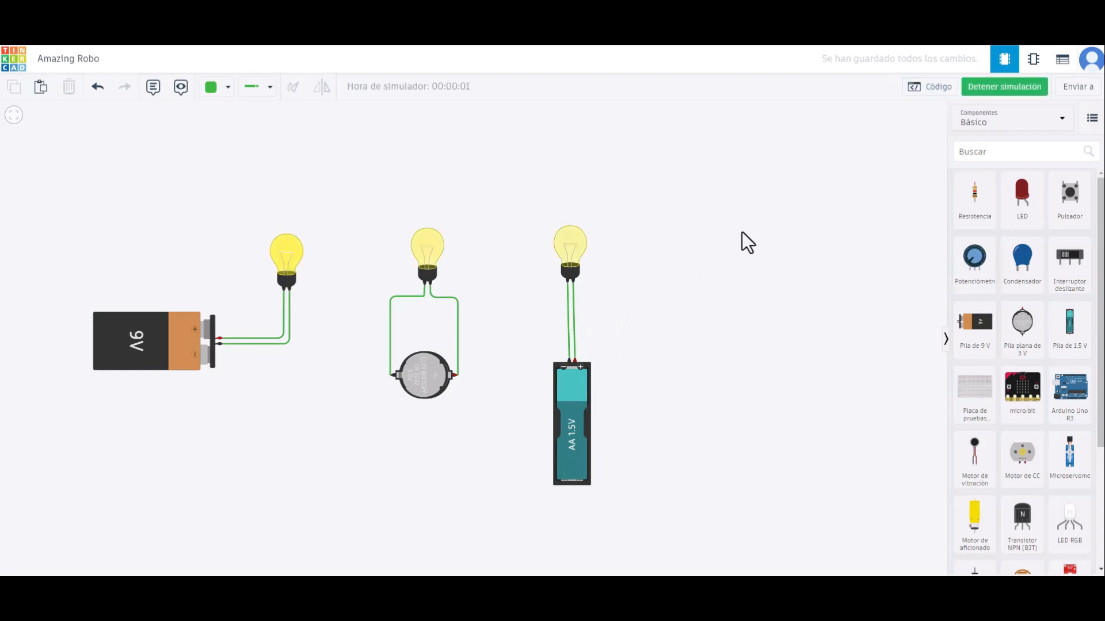
{"action": "left_click_drag", "start_coordinate": [353, 285], "coordinate": [433, 292]}
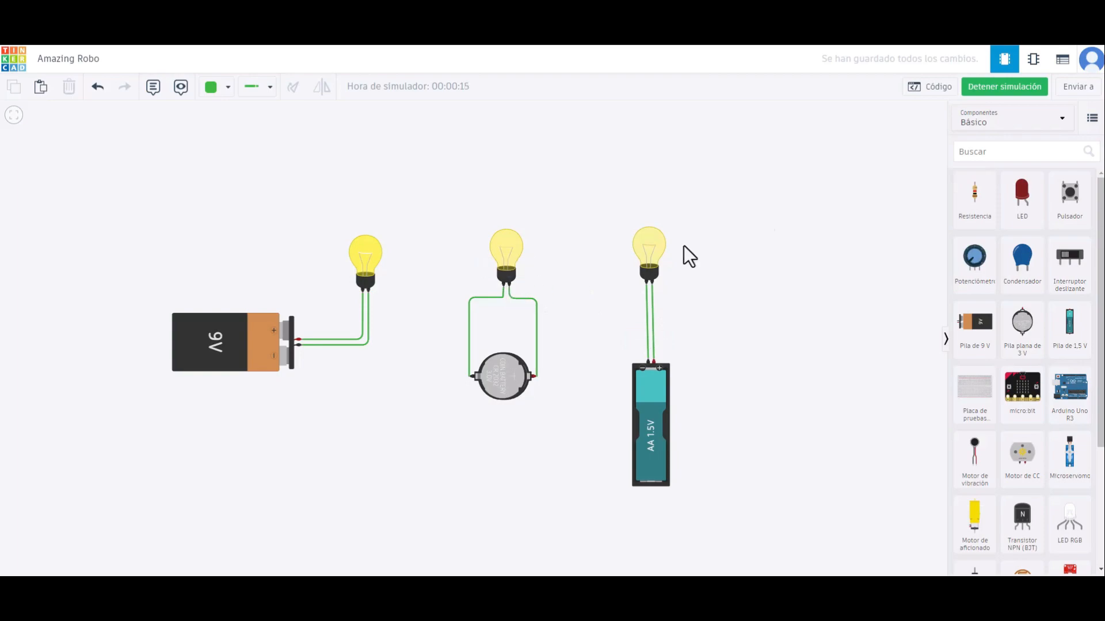
{"action": "left_click", "coordinate": [985, 88]}
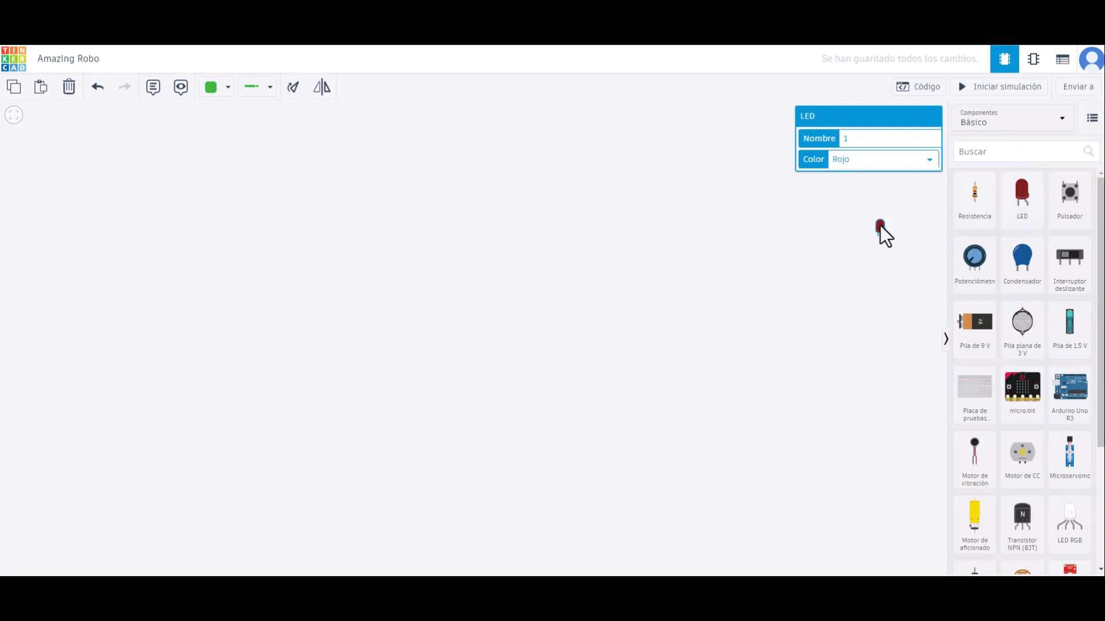
Step: Place an LED, a resistor and a 3 V coin cell in a column on an empty area of the canvas
{"action": "left_click_drag", "start_coordinate": [879, 225], "coordinate": [173, 241]}
{"action": "left_click_drag", "start_coordinate": [974, 195], "coordinate": [176, 297]}
{"action": "left_click_drag", "start_coordinate": [1024, 339], "coordinate": [173, 387]}
{"action": "scroll", "coordinate": [174, 323], "scroll_direction": "up", "scroll_amount": 3}
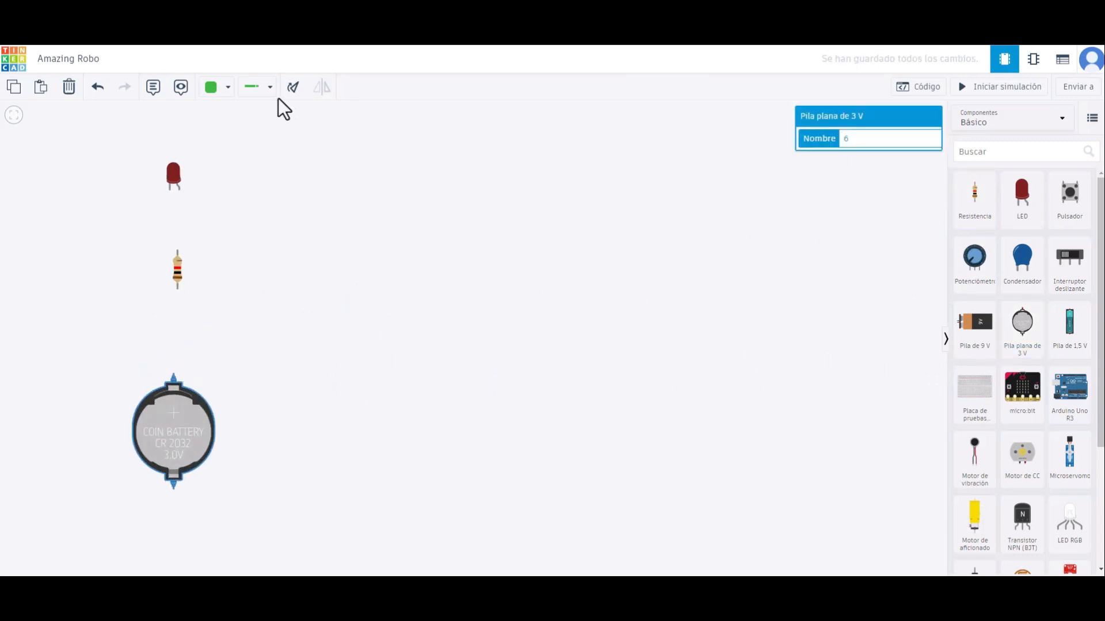
Step: Rotate the coin cell until its terminals lie horizontally, then arrange the LED above it and the resistor between them on the negative-terminal side
{"action": "left_click", "coordinate": [293, 92]}
{"action": "left_click", "coordinate": [293, 92]}
{"action": "left_click", "coordinate": [293, 92]}
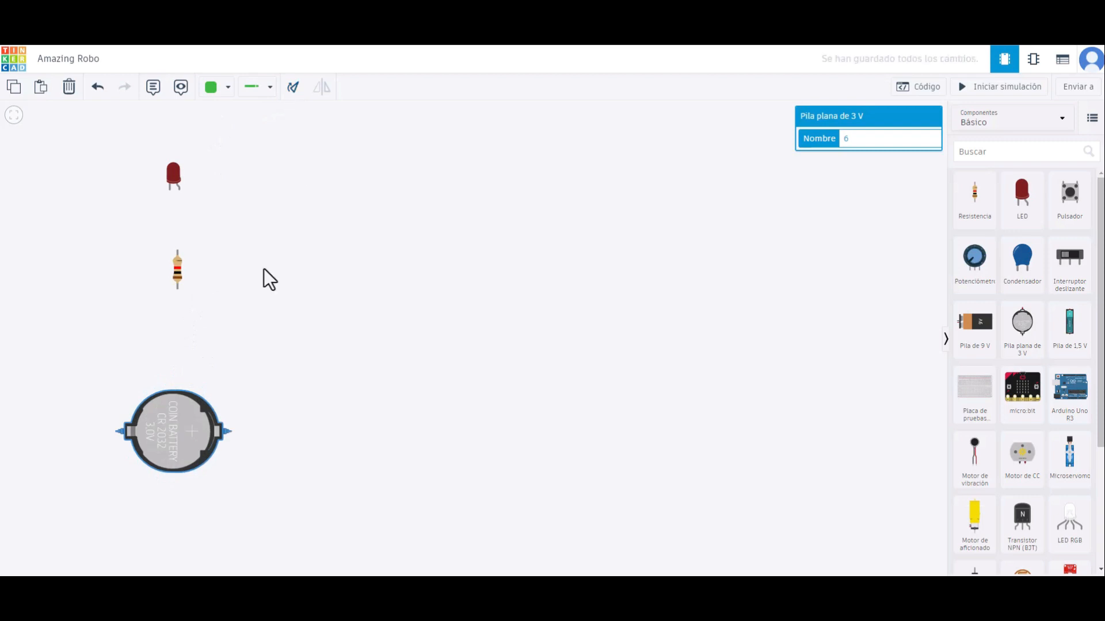
{"action": "left_click_drag", "start_coordinate": [200, 440], "coordinate": [232, 444]}
{"action": "left_click_drag", "start_coordinate": [177, 184], "coordinate": [280, 248]}
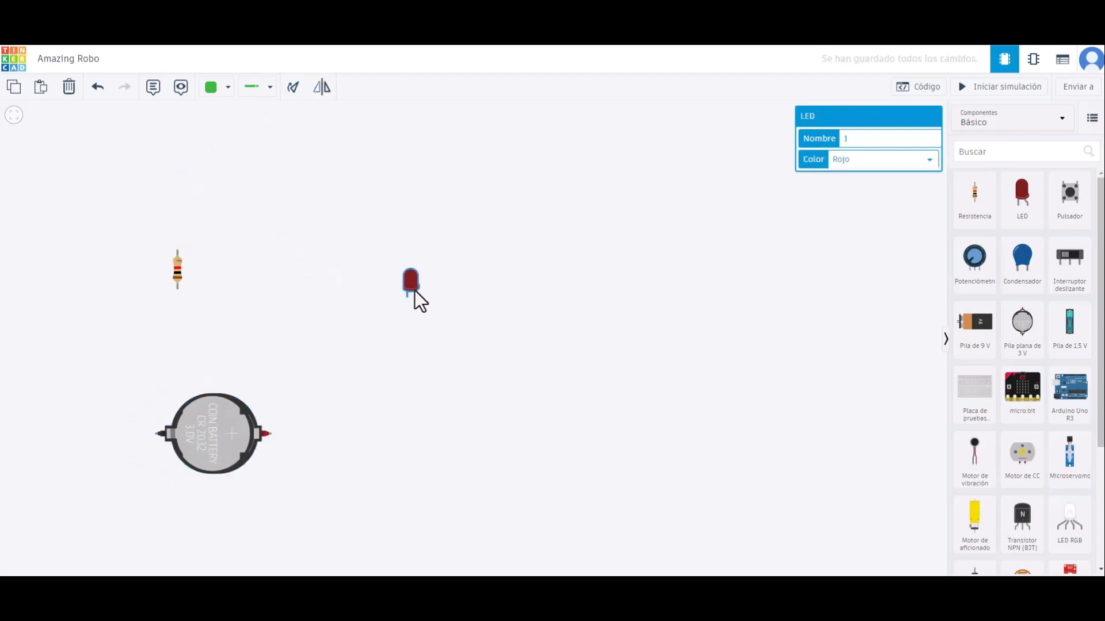
{"action": "left_click_drag", "start_coordinate": [176, 277], "coordinate": [246, 295]}
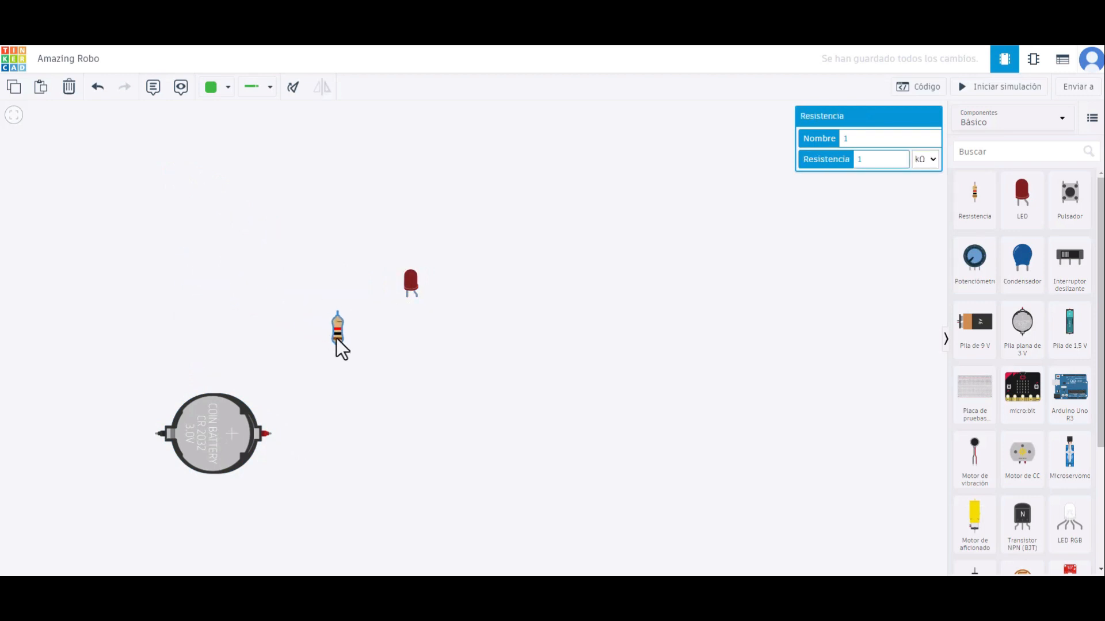
{"action": "left_click_drag", "start_coordinate": [217, 425], "coordinate": [412, 447]}
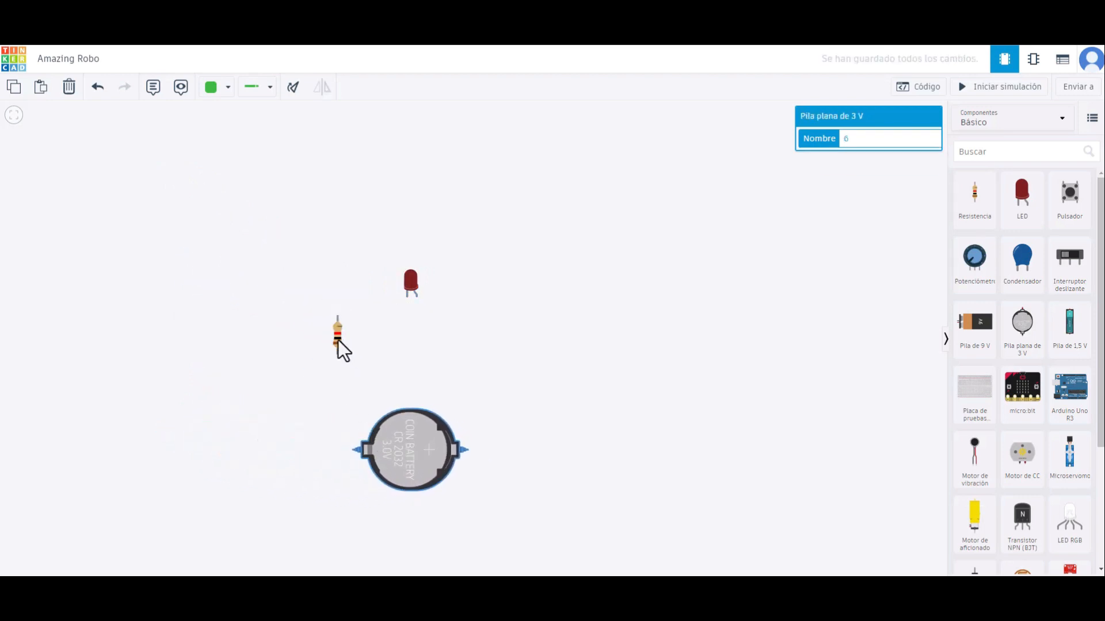
{"action": "left_click_drag", "start_coordinate": [338, 341], "coordinate": [336, 361]}
Step: Choose red (Rojo) from the available LED colors
{"action": "left_click", "coordinate": [409, 285]}
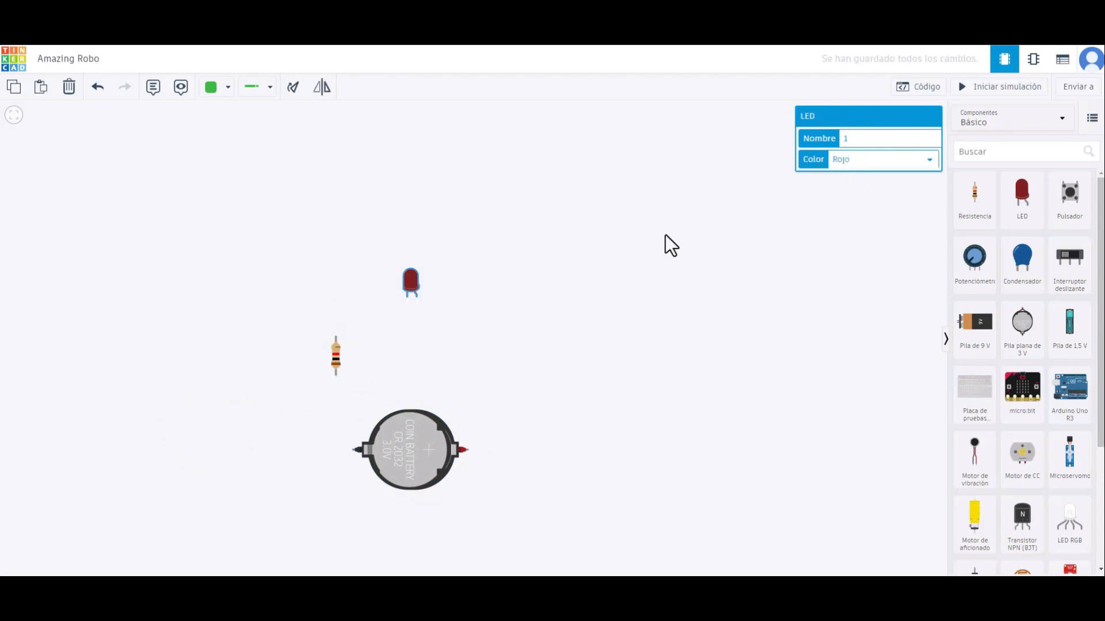
{"action": "left_click", "coordinate": [842, 164]}
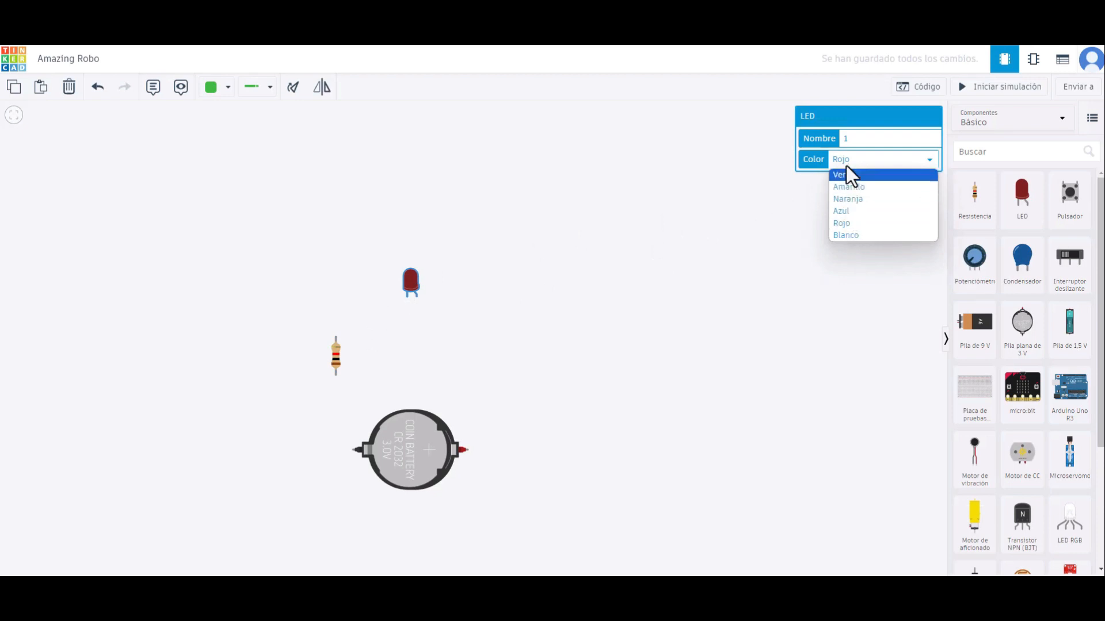
{"action": "left_click", "coordinate": [843, 223]}
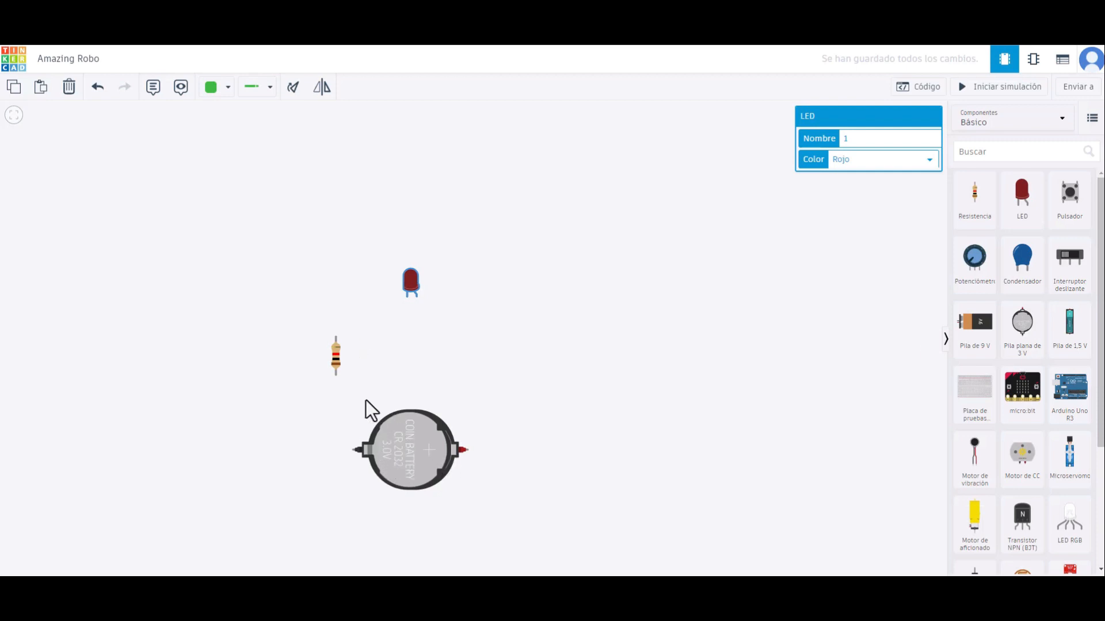
Step: Set the resistor's resistance to 200 Ω
{"action": "left_click", "coordinate": [338, 348]}
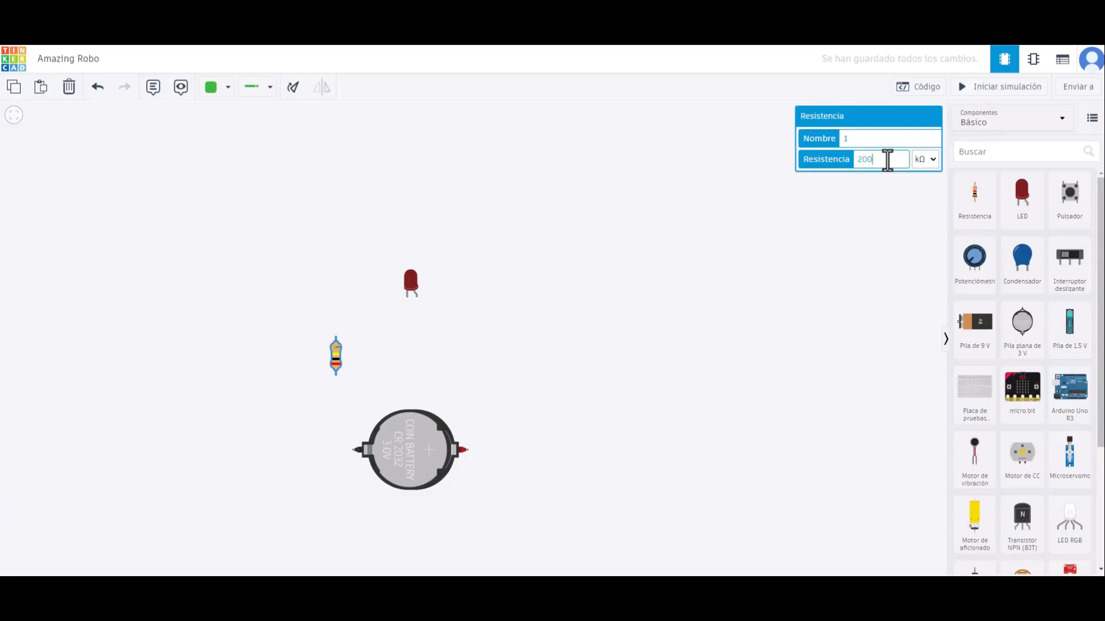
{"action": "left_click", "coordinate": [926, 161]}
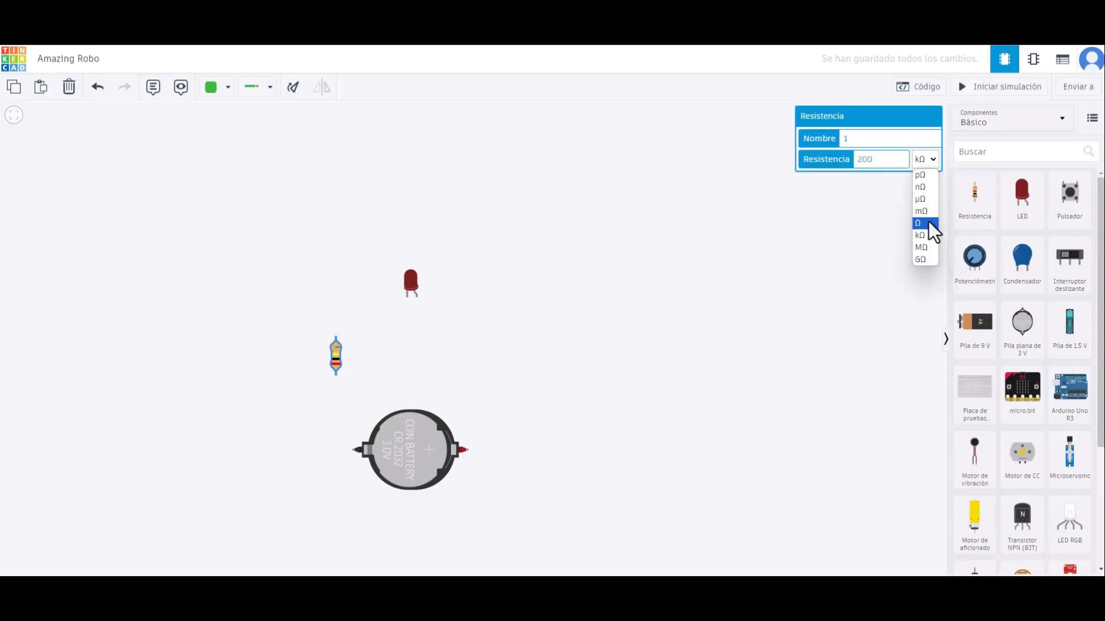
{"action": "left_click", "coordinate": [927, 221]}
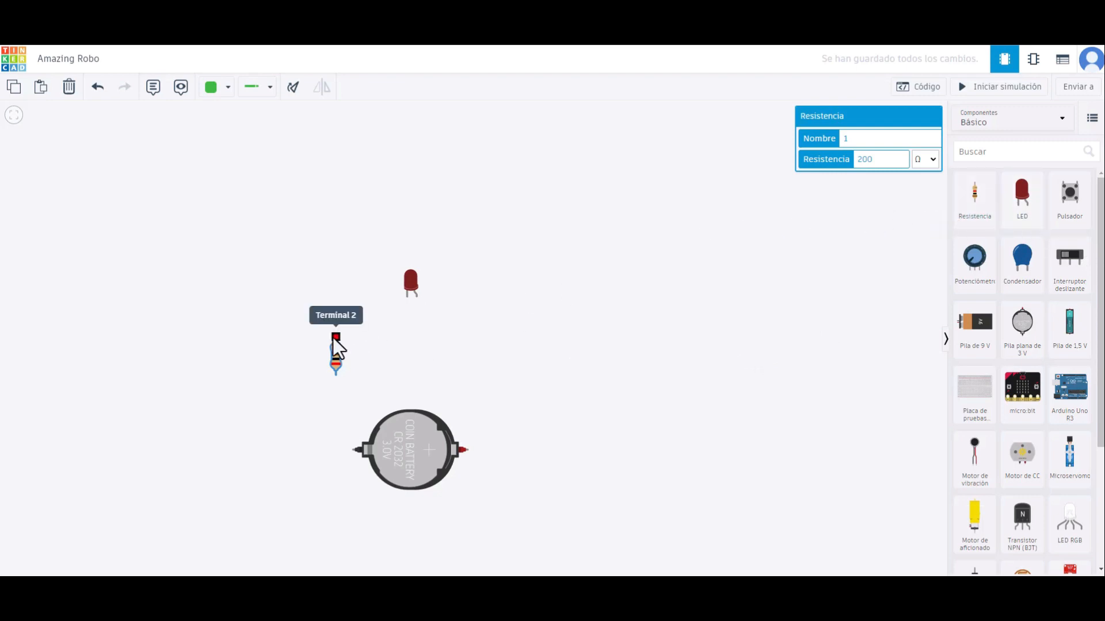
Step: Wire the coin cell's negative terminal to the resistor's lower terminal, and the resistor's upper terminal to the LED's cathode
{"action": "left_click", "coordinate": [352, 450]}
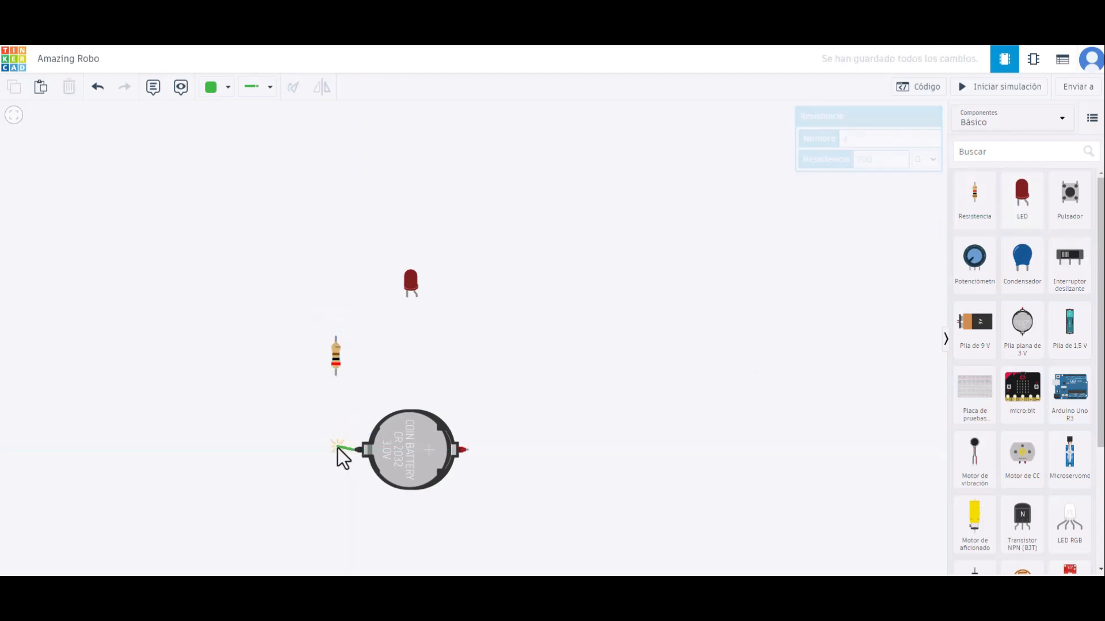
{"action": "left_click", "coordinate": [337, 375]}
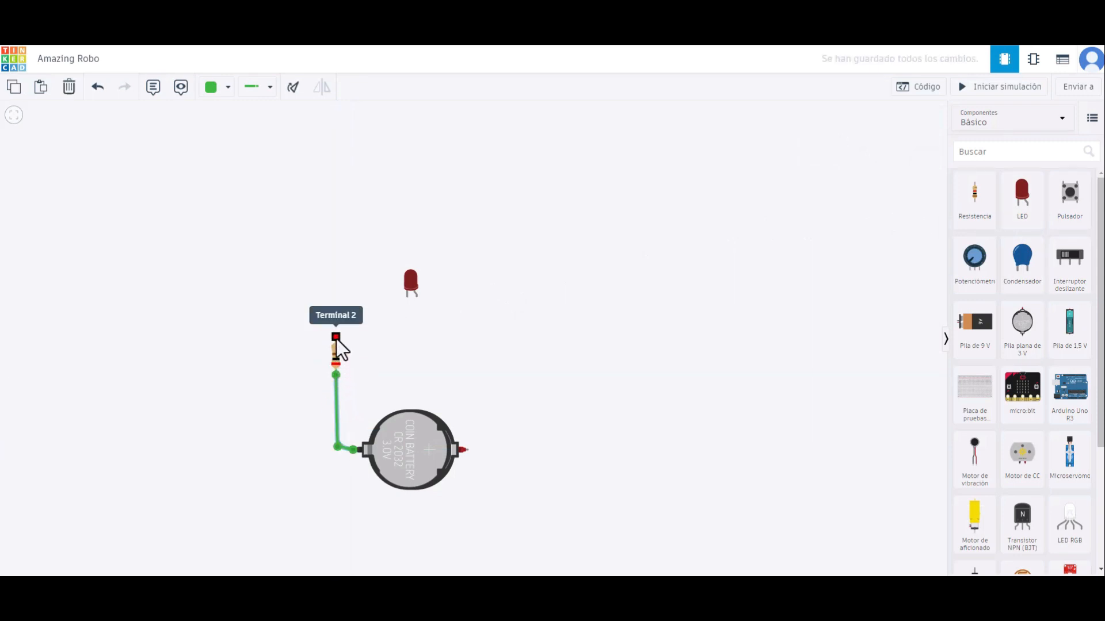
{"action": "left_click", "coordinate": [336, 341]}
{"action": "left_click", "coordinate": [336, 312]}
{"action": "left_click", "coordinate": [405, 312]}
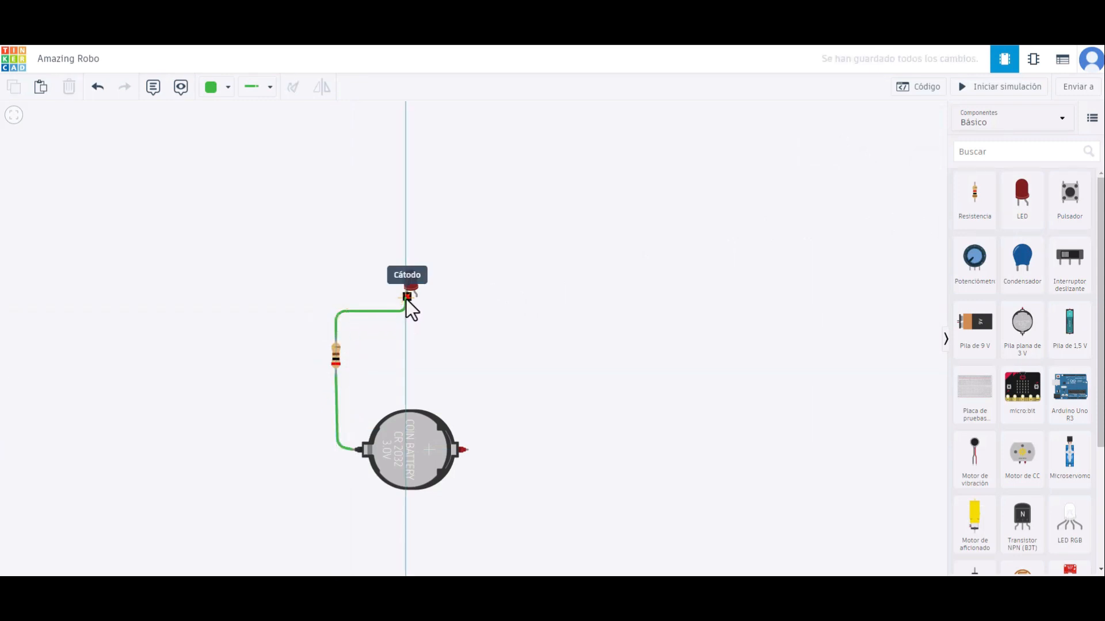
{"action": "left_click", "coordinate": [407, 297]}
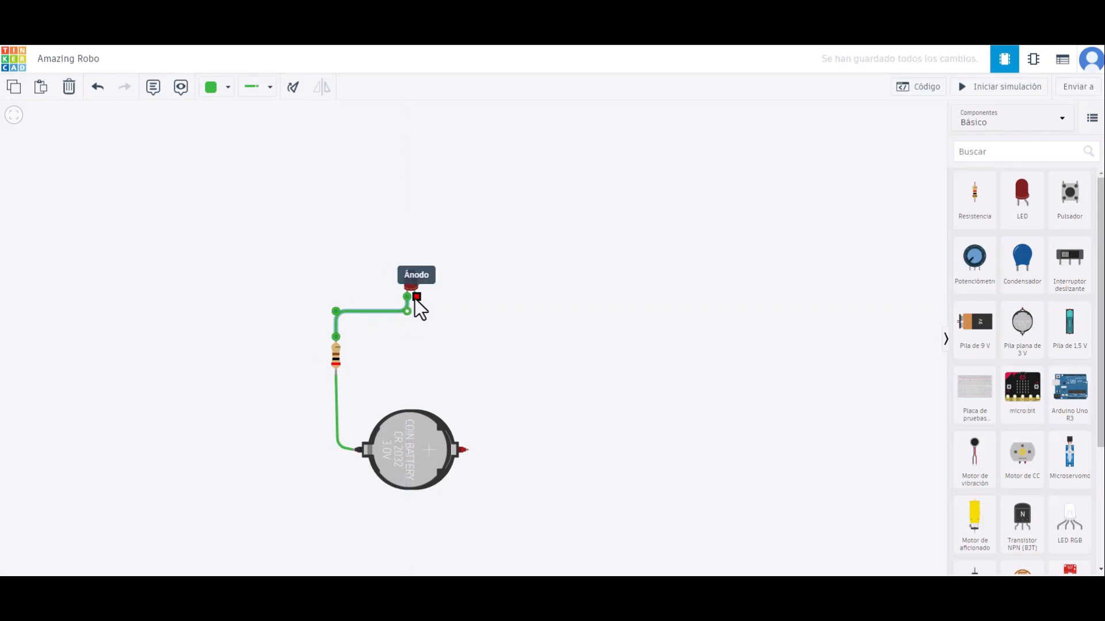
Step: Wire the LED's anode to the coin cell's positive terminal with right-angle bends around the cell's positive side
{"action": "left_click", "coordinate": [416, 297]}
{"action": "left_click", "coordinate": [417, 384]}
{"action": "left_click", "coordinate": [481, 384]}
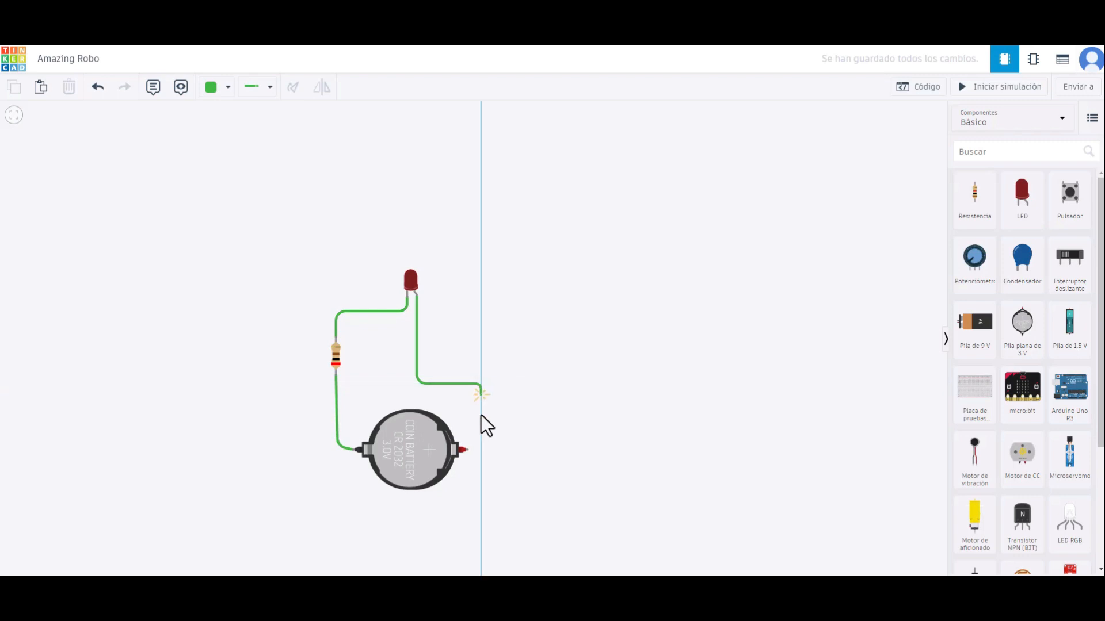
{"action": "left_click", "coordinate": [481, 450]}
{"action": "left_click", "coordinate": [467, 450]}
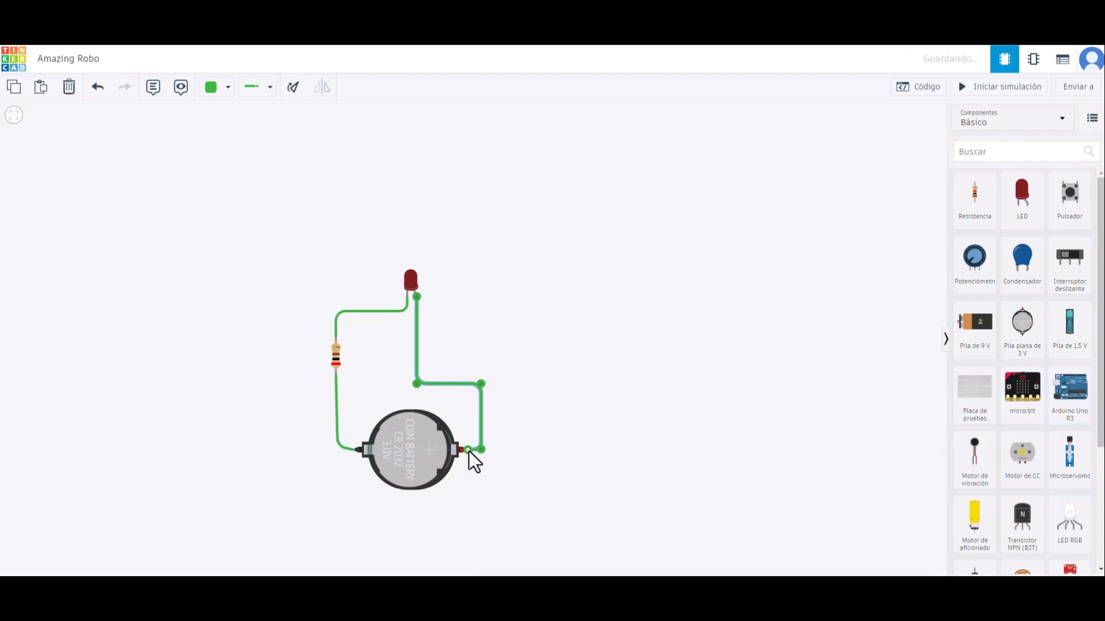
Step: Run the simulation of the LED circuit with the 200 Ω resistor and stop it
{"action": "left_click", "coordinate": [563, 290]}
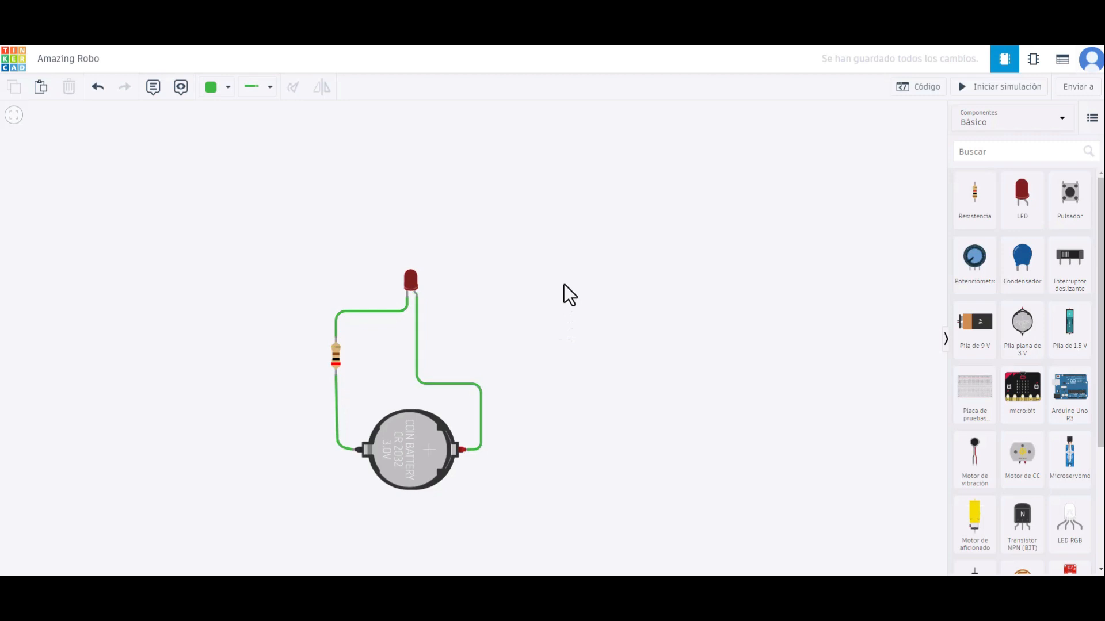
{"action": "left_click", "coordinate": [991, 88]}
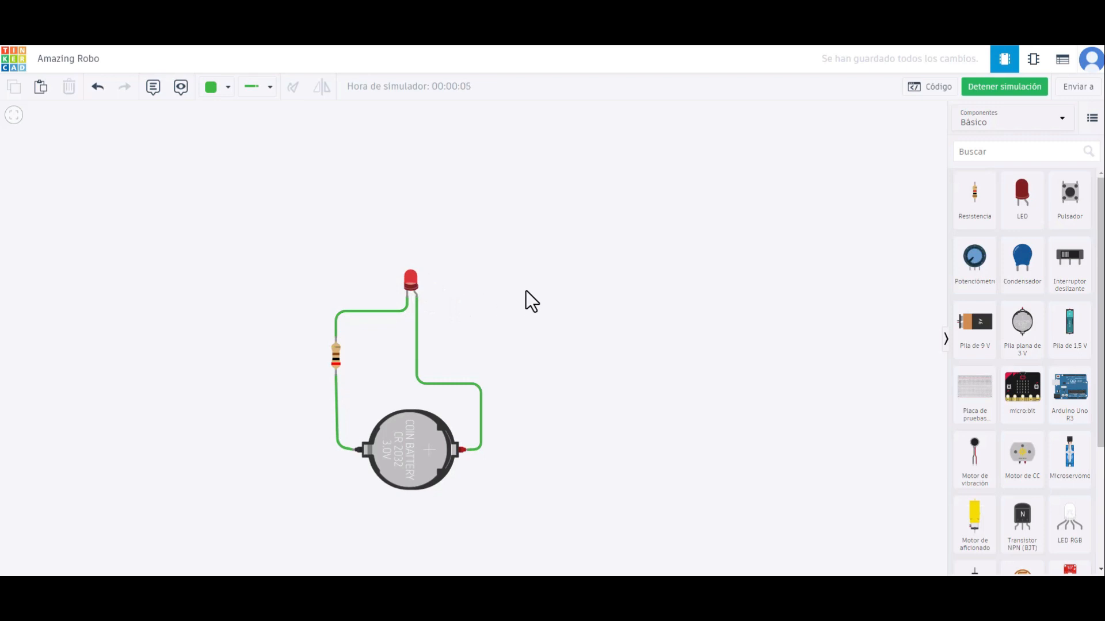
{"action": "left_click", "coordinate": [1002, 87]}
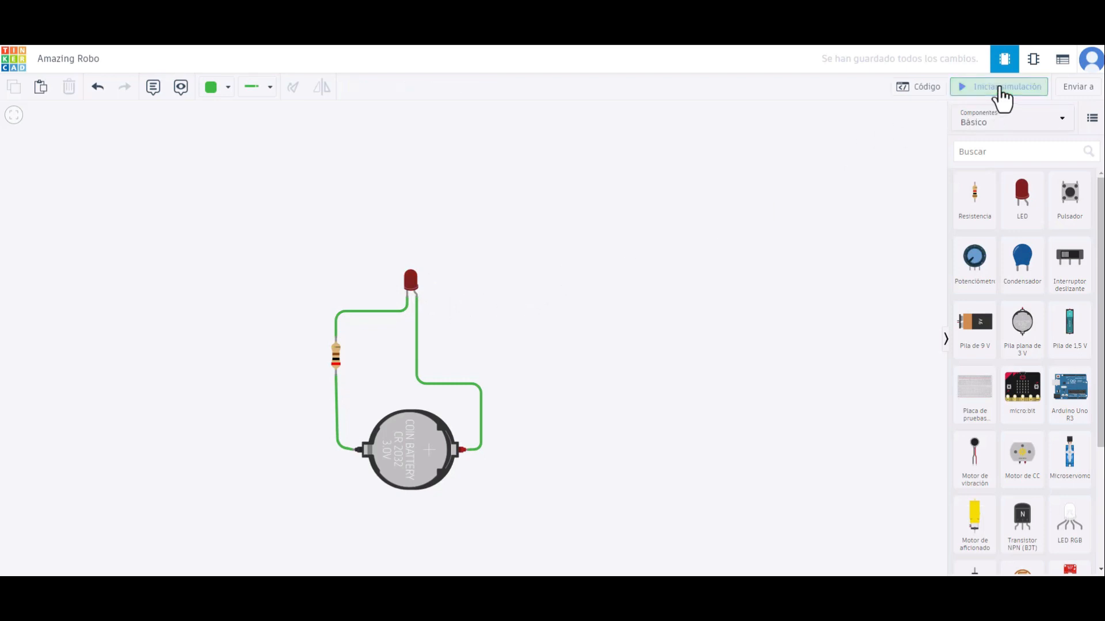
Step: Set the resistor's resistance to 5000 Ω, then run and stop the simulation to check the LED
{"action": "left_click", "coordinate": [340, 358]}
{"action": "double_click", "coordinate": [867, 160]}
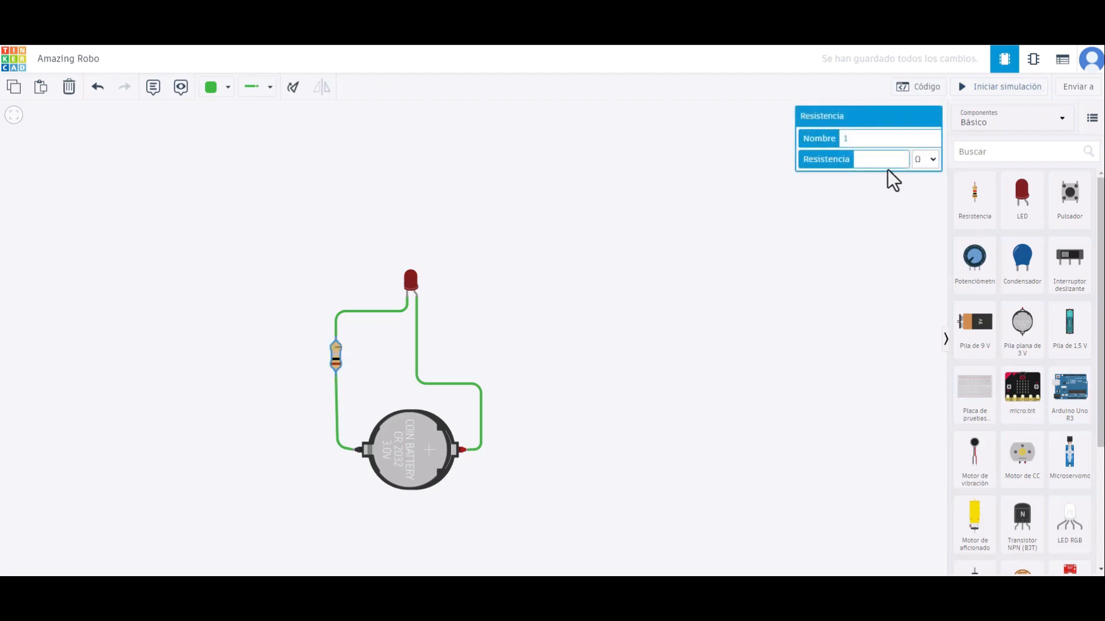
{"action": "left_click", "coordinate": [1006, 91]}
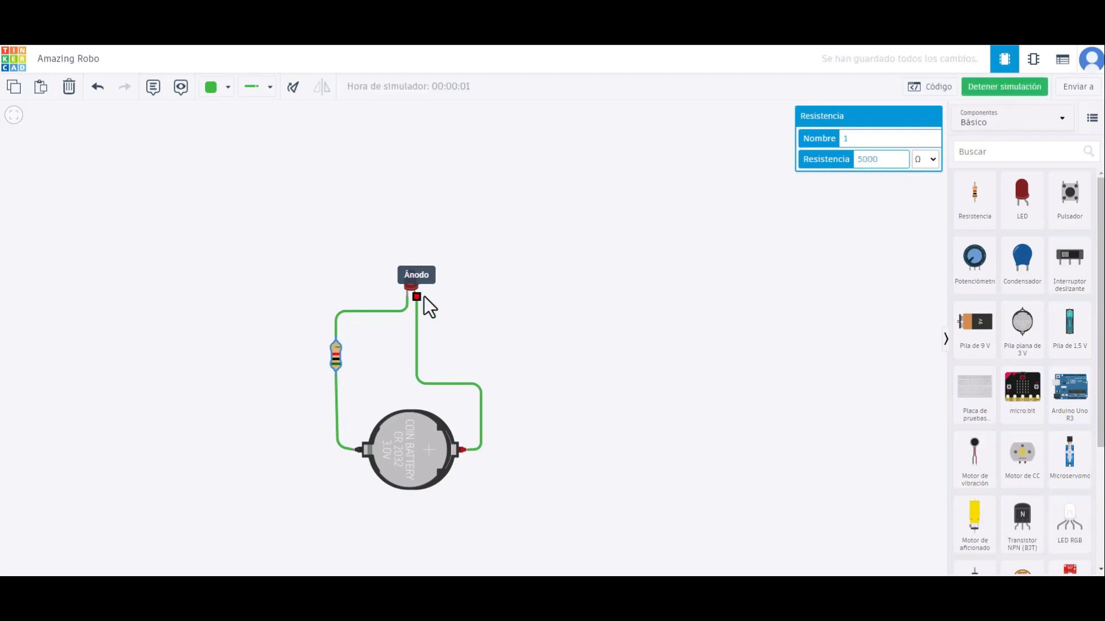
{"action": "left_click", "coordinate": [1011, 88]}
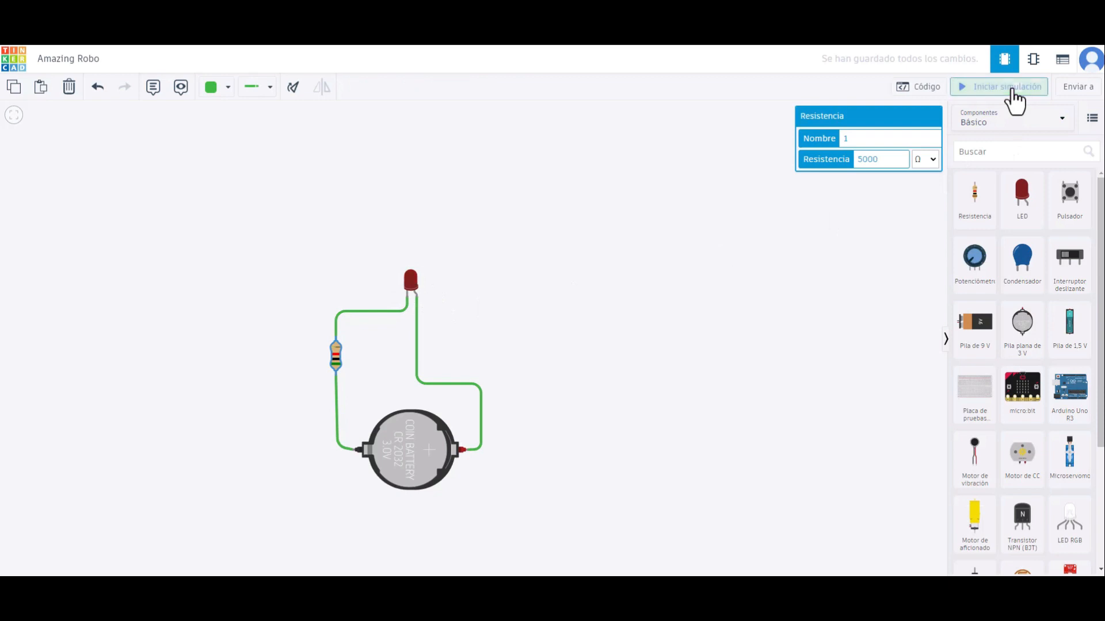